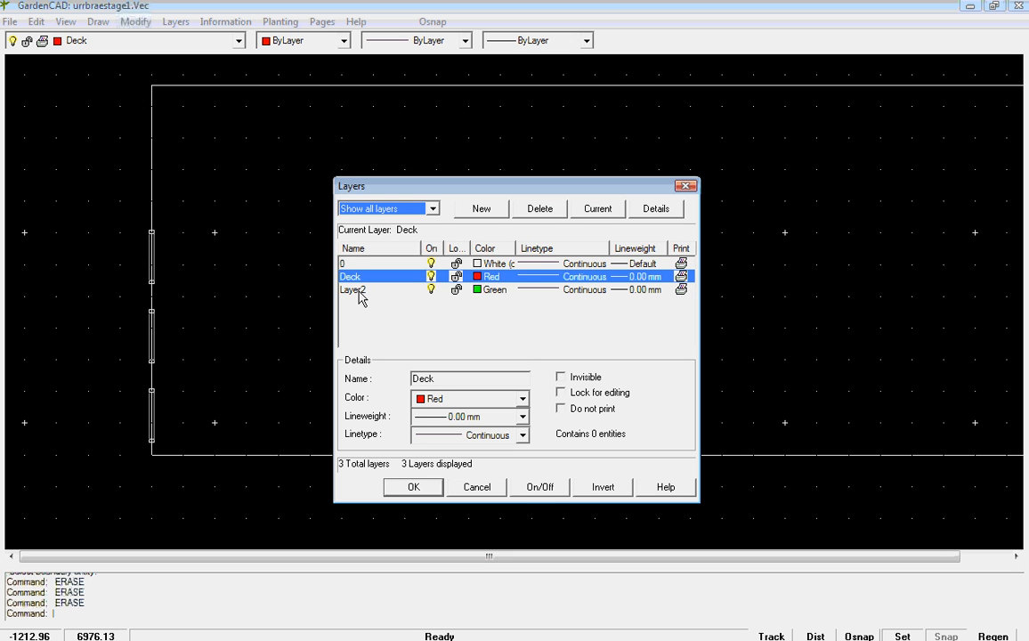
Rename Layer2 as Paving in the layer details
{"action": "left_click", "coordinate": [360, 294]}
{"action": "left_click", "coordinate": [656, 210]}
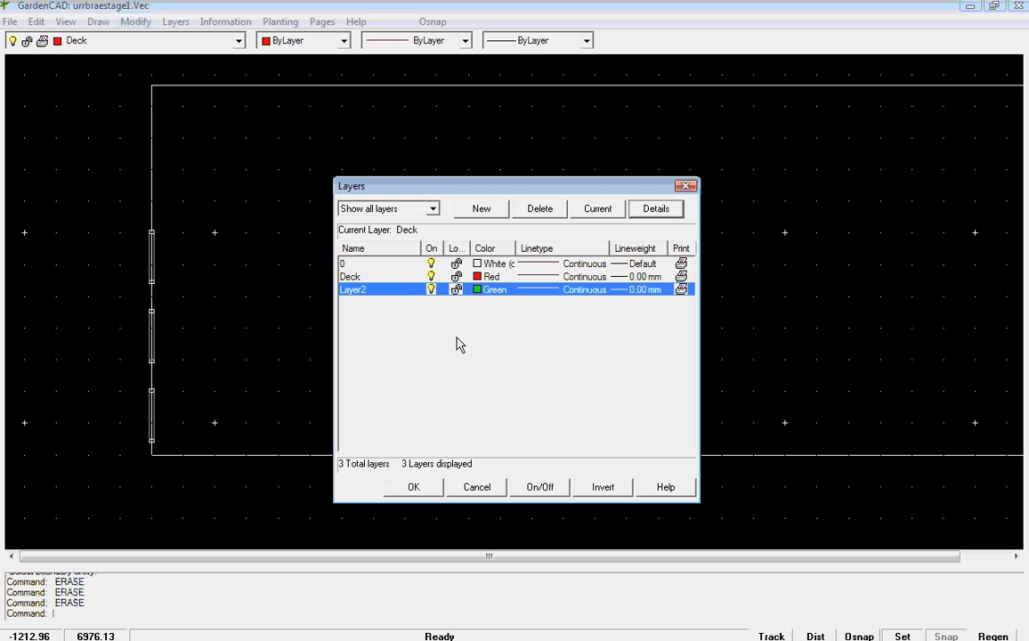
{"action": "left_click", "coordinate": [657, 210]}
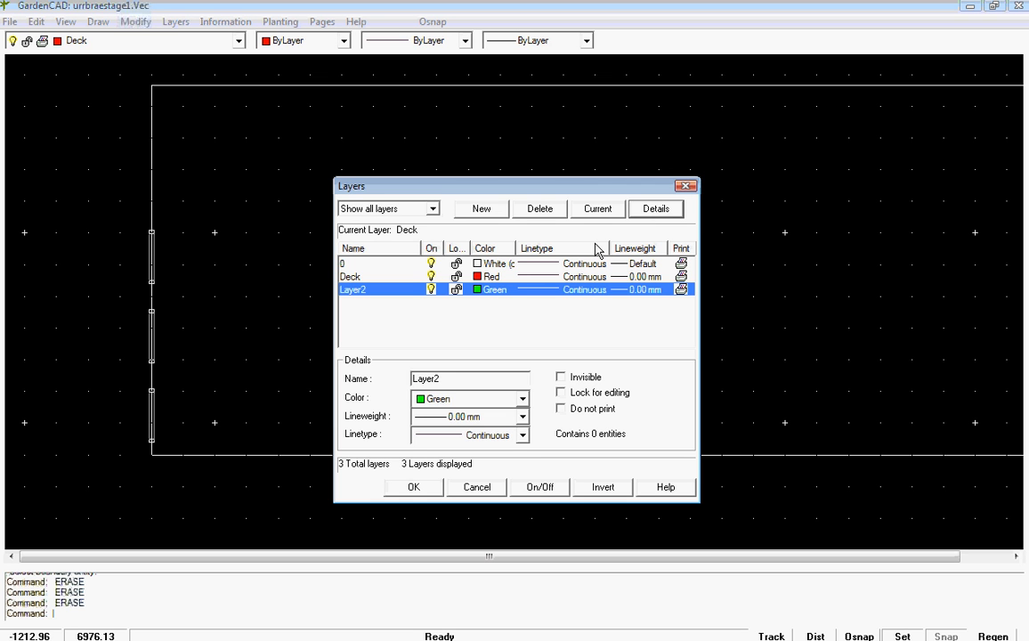
{"action": "left_click", "coordinate": [445, 378]}
{"action": "key", "text": "BackSpace"}
{"action": "key", "text": "BackSpace"}
{"action": "key", "text": "BackSpace"}
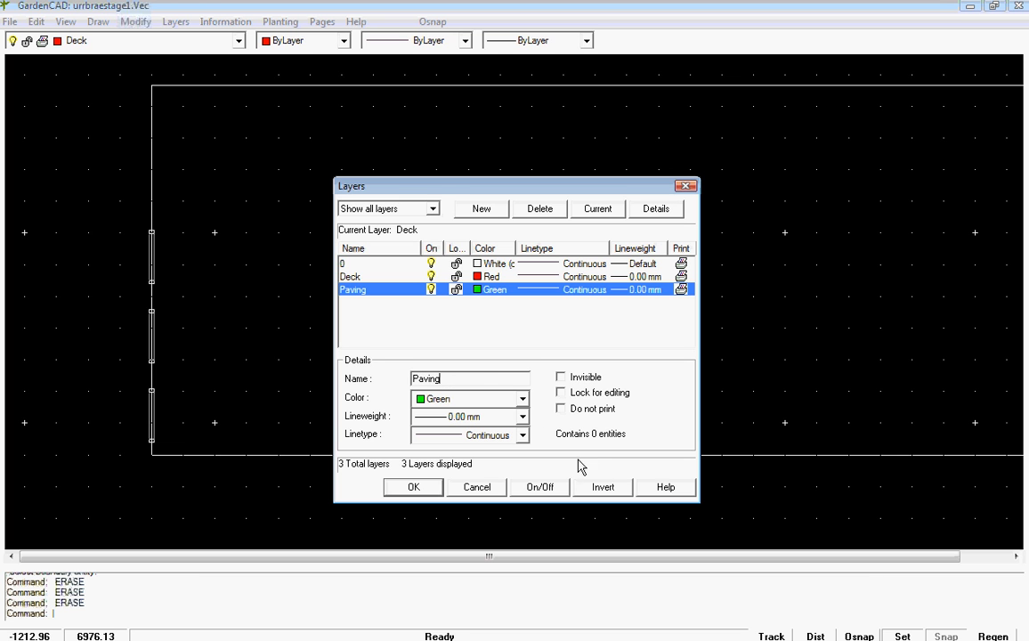
Set the Paving layer's color to 43 and accept the layer settings
{"action": "left_click", "coordinate": [521, 399]}
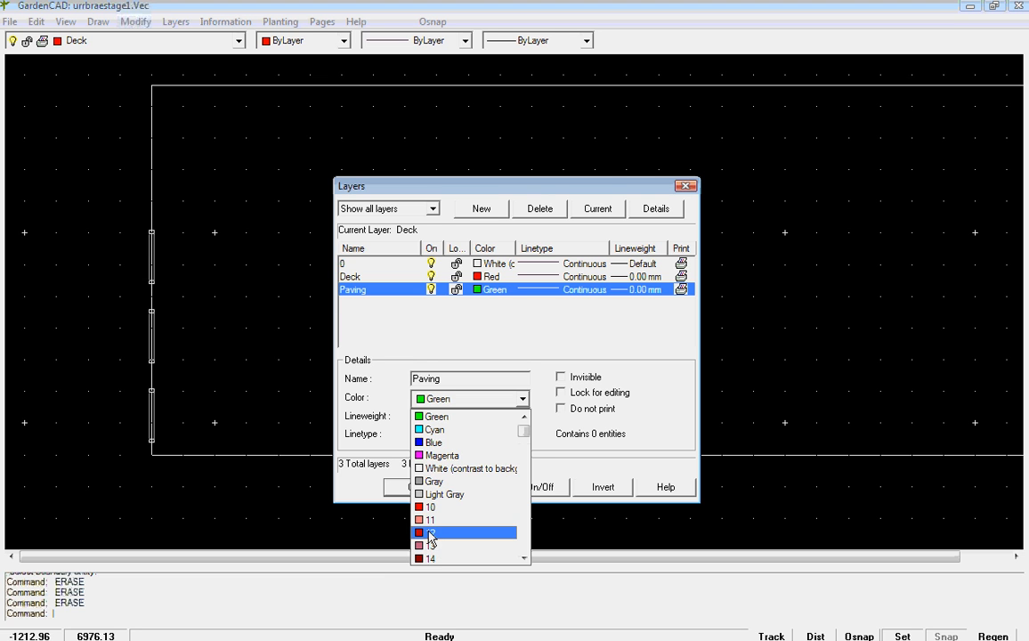
{"action": "mouse_move", "coordinate": [524, 442]}
{"action": "left_mouse_down"}
{"action": "mouse_move", "coordinate": [523, 471]}
{"action": "mouse_move", "coordinate": [525, 450]}
{"action": "left_mouse_up"}
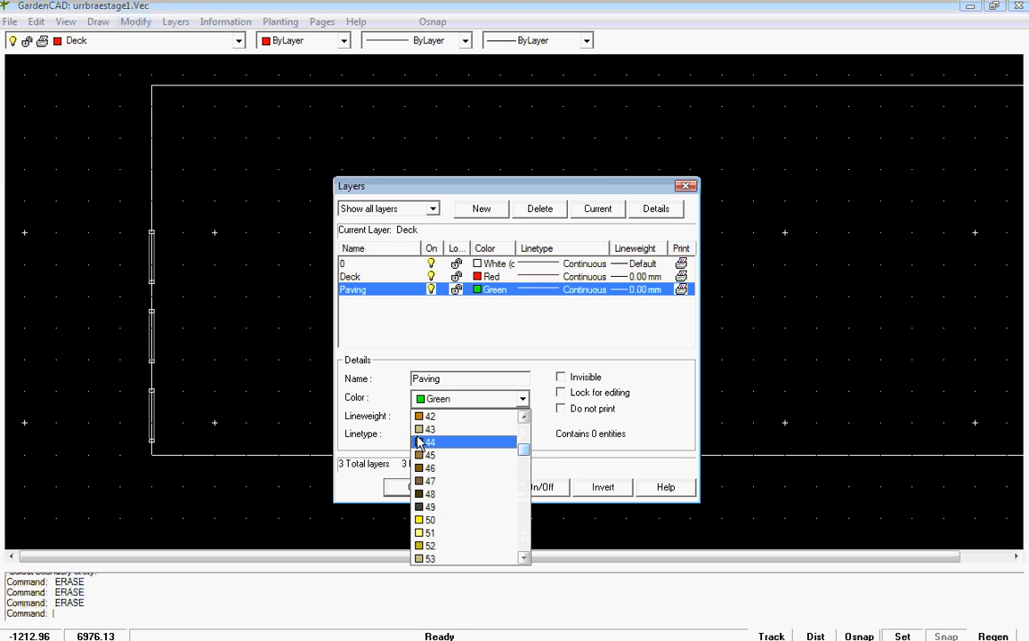
{"action": "left_click", "coordinate": [430, 429]}
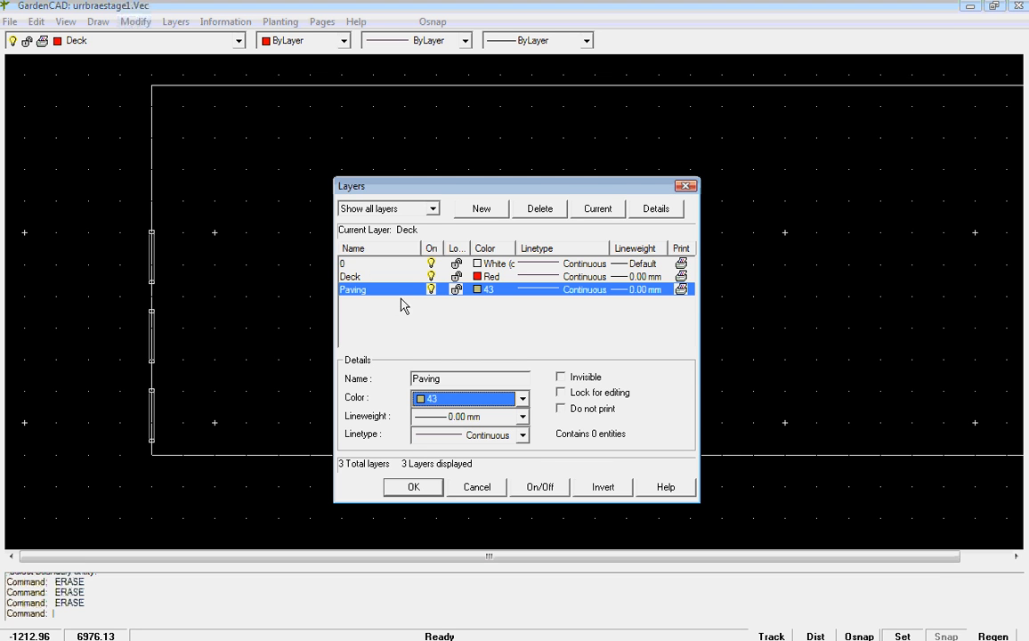
{"action": "left_click", "coordinate": [415, 490]}
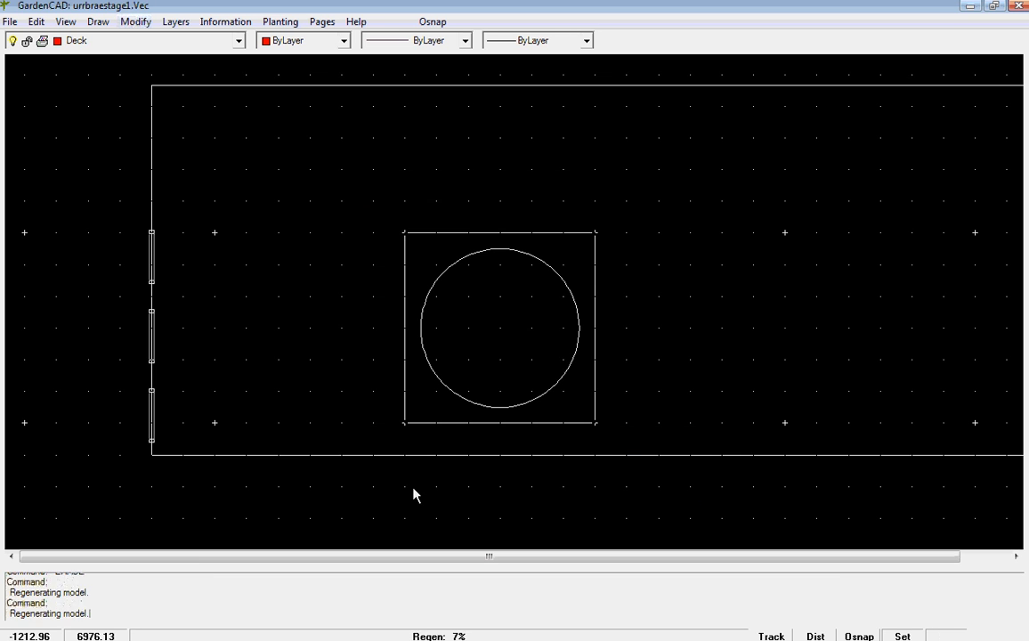
Make Paving the current layer, and switch the current layer back to Deck
{"action": "left_click", "coordinate": [238, 43]}
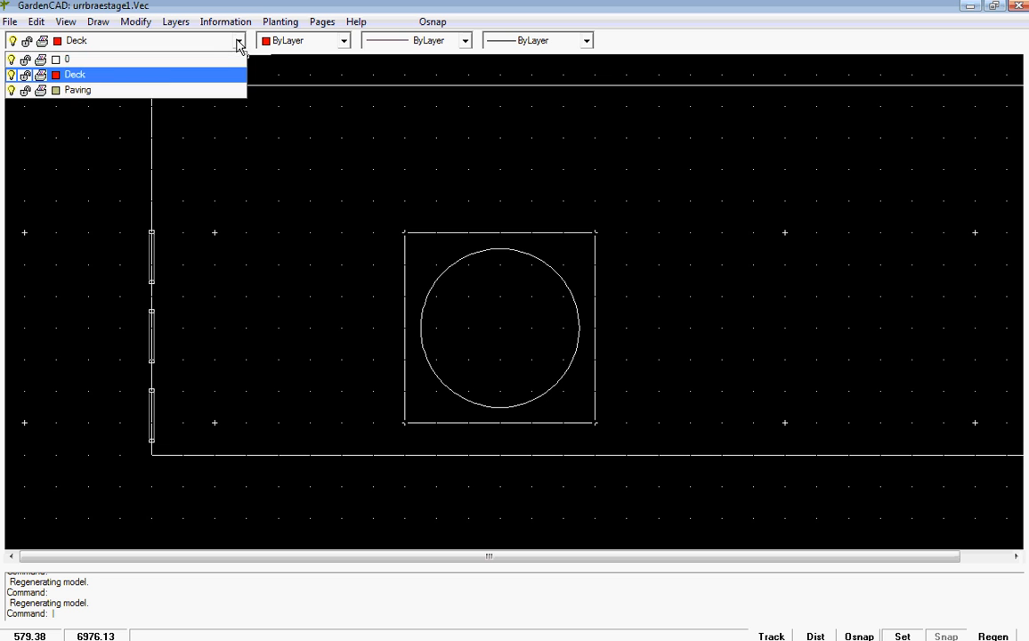
{"action": "left_click", "coordinate": [121, 90]}
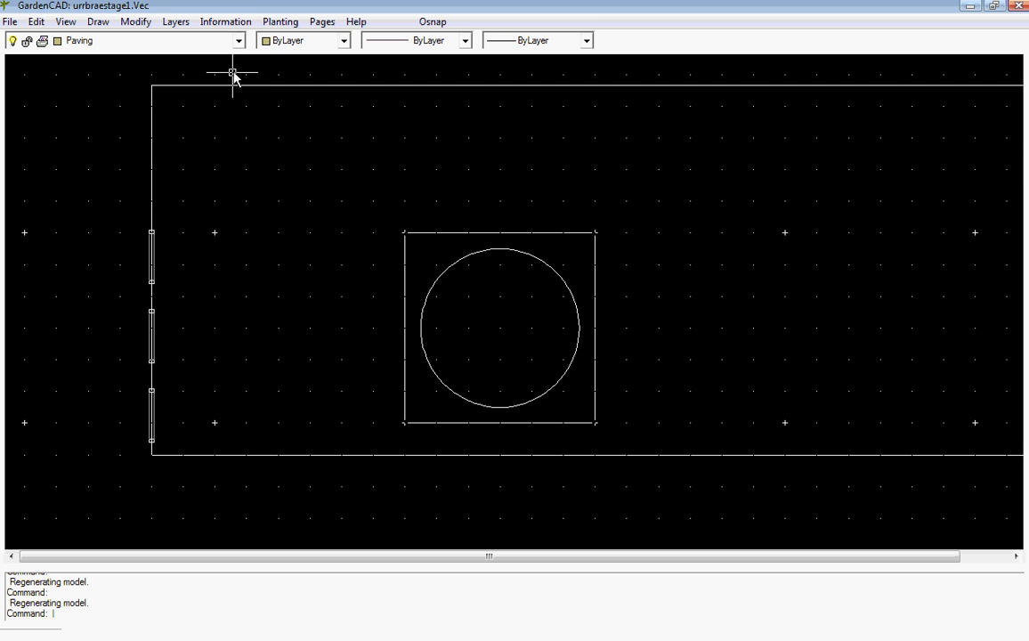
{"action": "left_click", "coordinate": [238, 41]}
{"action": "left_click", "coordinate": [110, 75]}
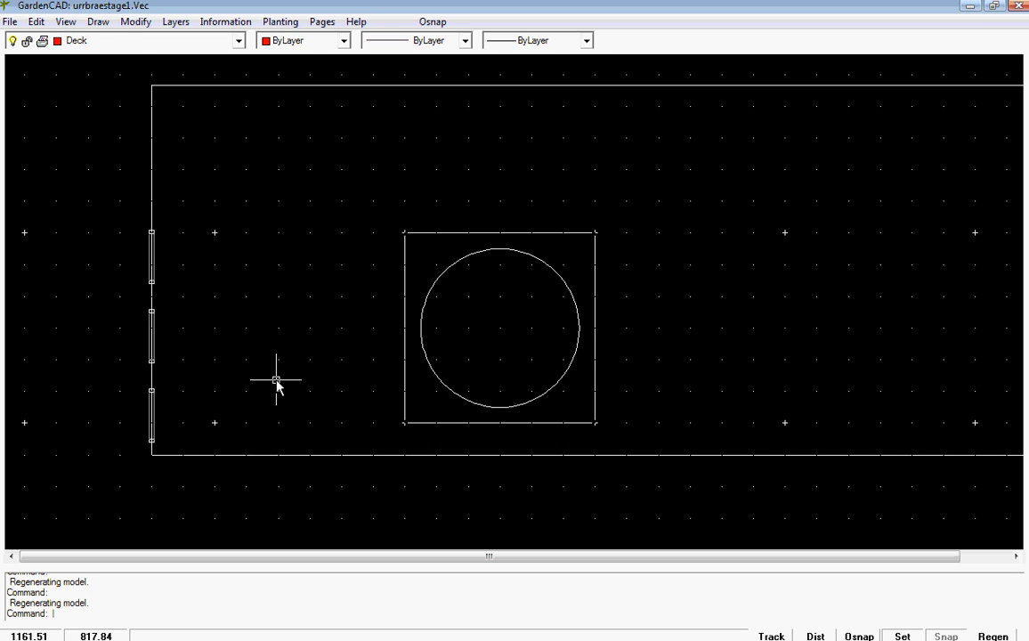
Start the deck polyline at 3000, -600 on the garden's lower boundary, with grid snap on and object snap off
{"action": "left_click", "coordinate": [98, 23]}
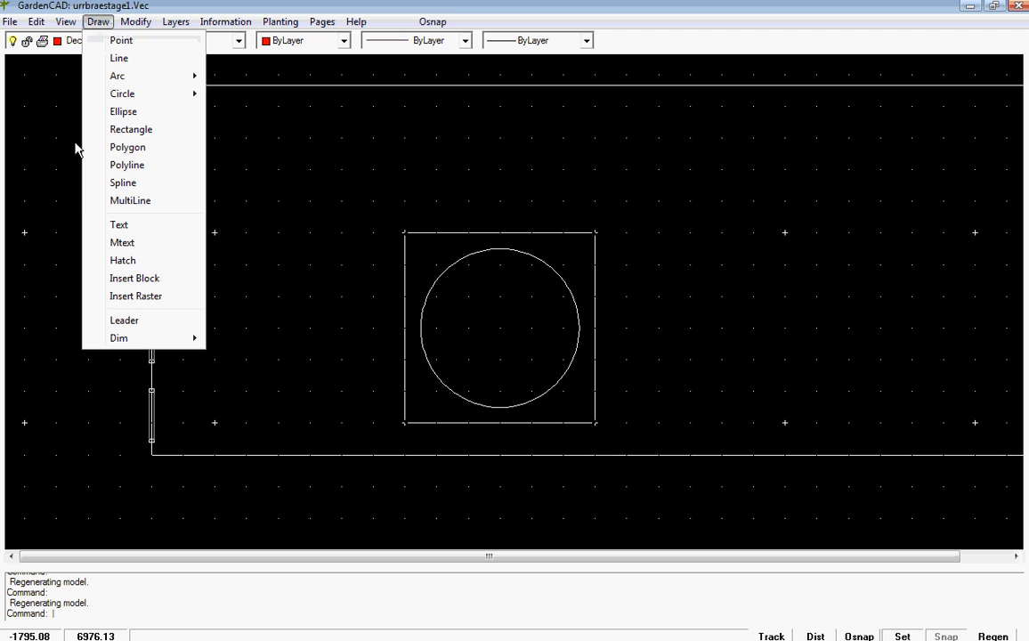
{"action": "left_click", "coordinate": [127, 166]}
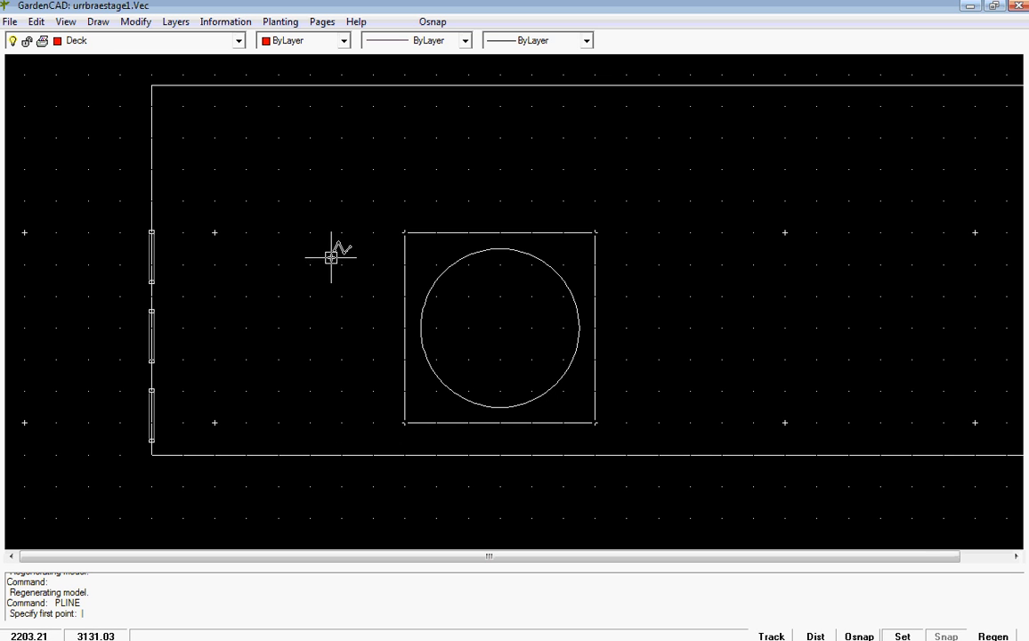
{"action": "left_click", "coordinate": [948, 636]}
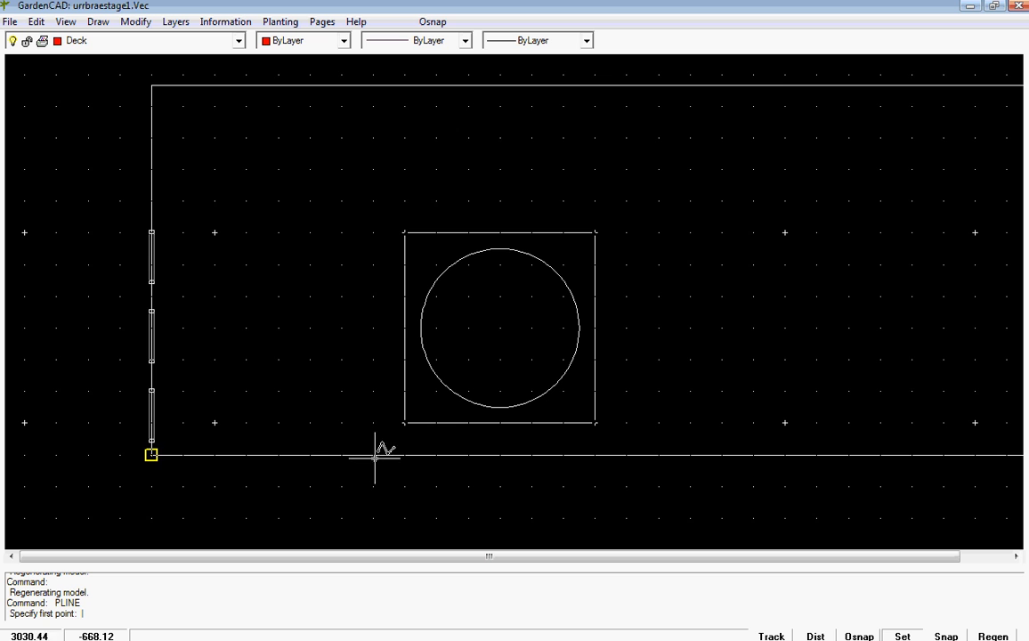
{"action": "left_click", "coordinate": [435, 22]}
{"action": "left_click", "coordinate": [449, 225]}
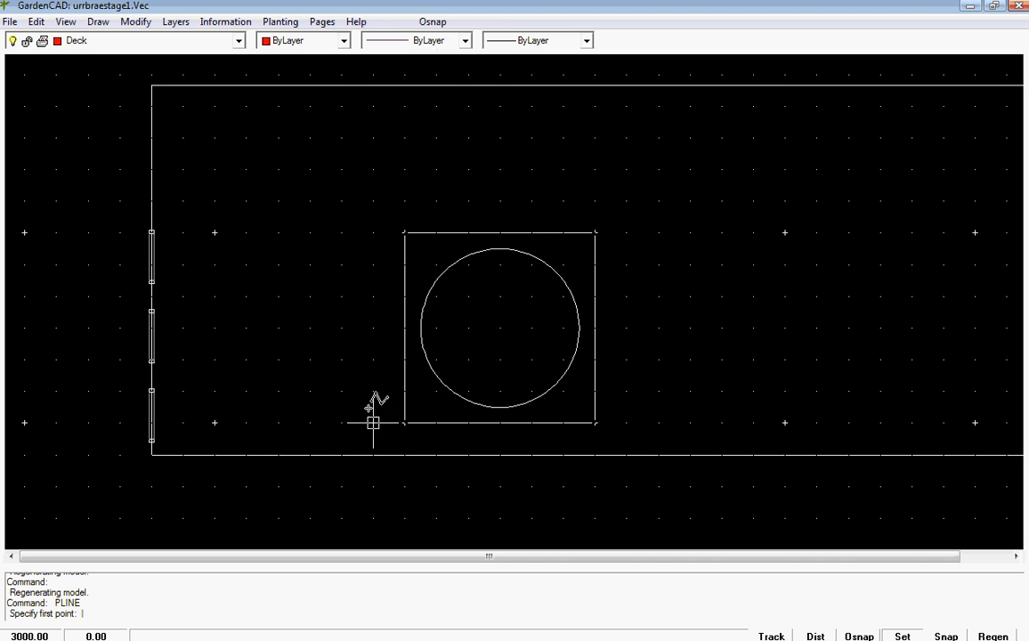
{"action": "left_click", "coordinate": [373, 455]}
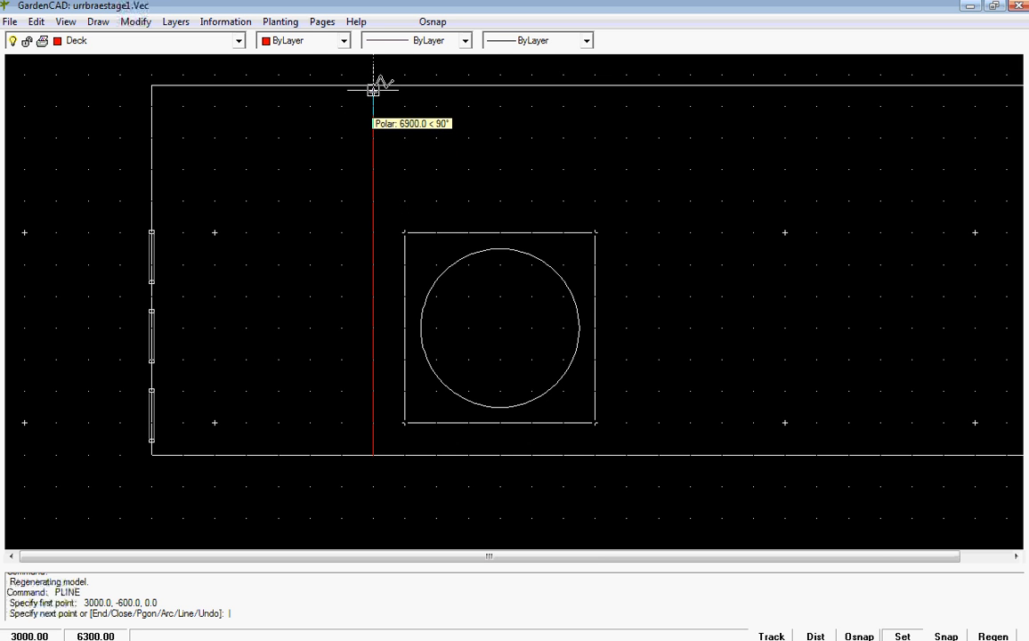
Extend the deck polyline vertically to the garden's upper boundary at 3000, 6400 using perpendicular object snap
{"action": "scroll", "coordinate": [378, 85], "scroll_direction": "up", "scroll_amount": 2}
{"action": "scroll", "coordinate": [377, 86], "scroll_direction": "down", "scroll_amount": 1}
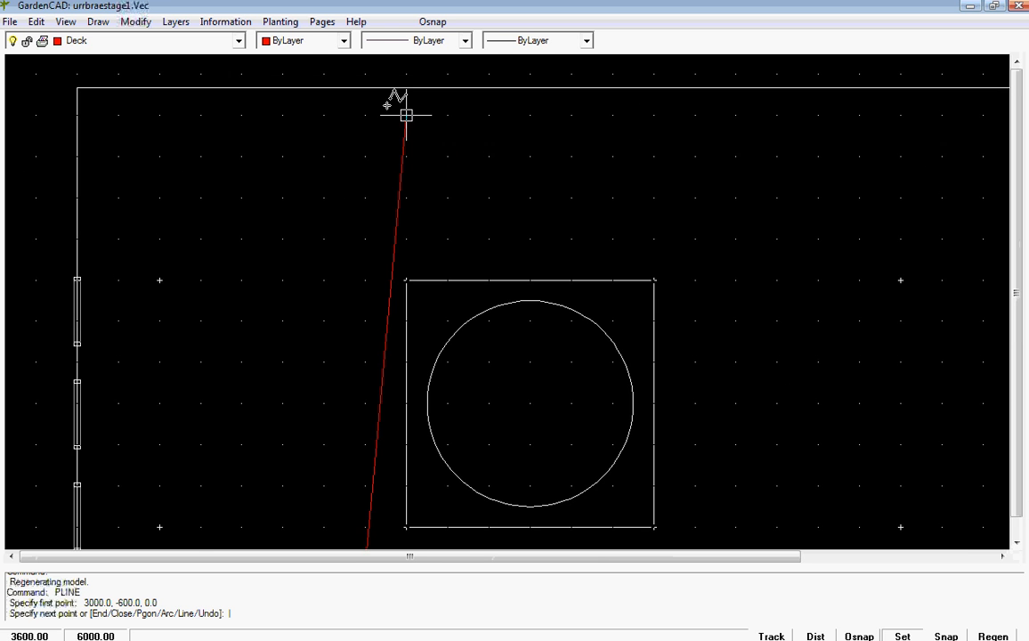
{"action": "left_click", "coordinate": [432, 22]}
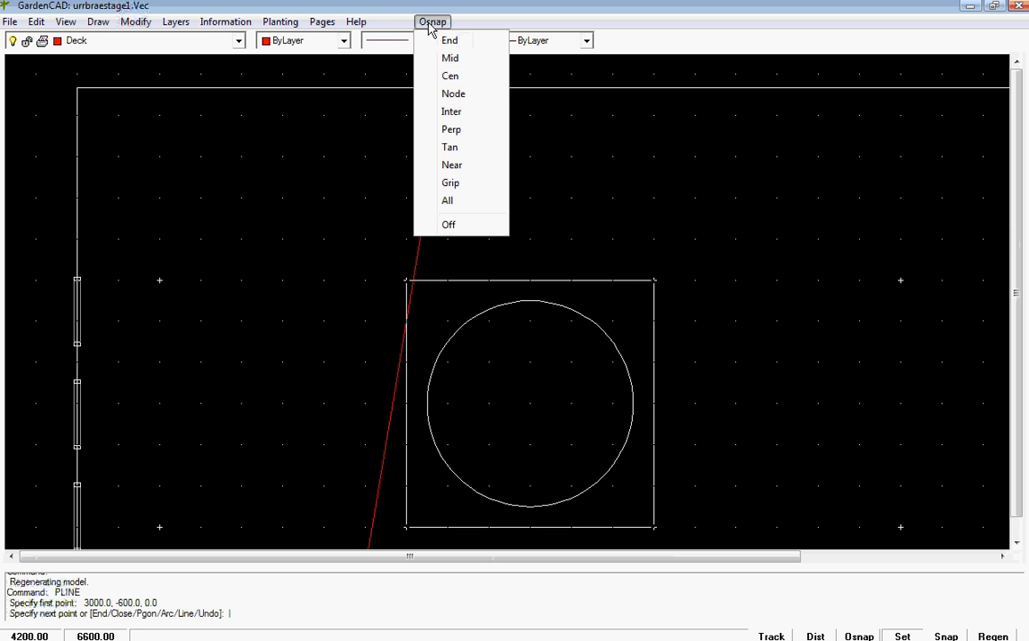
{"action": "left_click", "coordinate": [454, 130]}
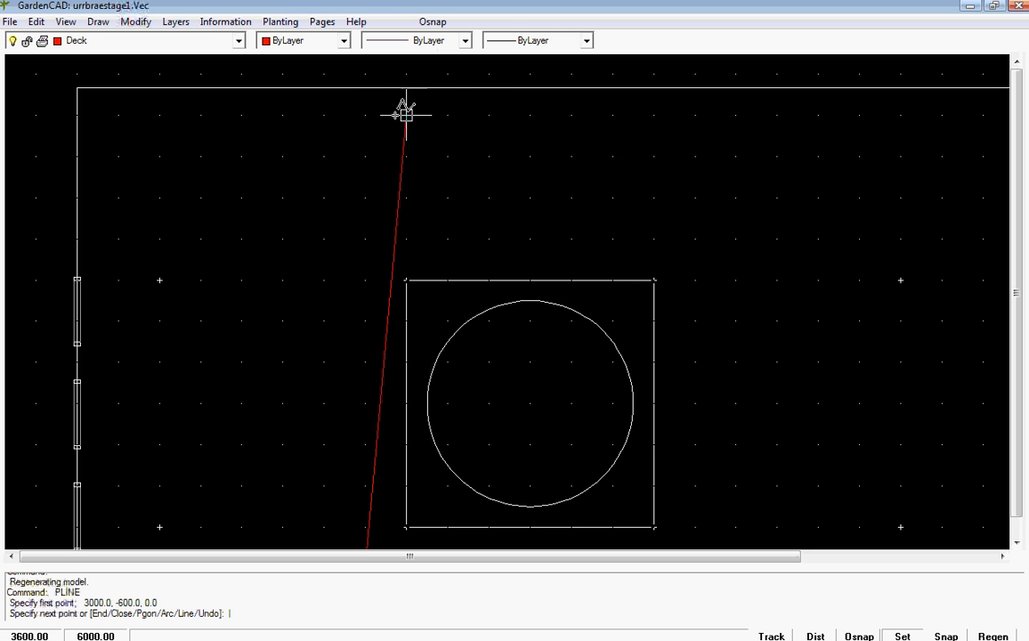
{"action": "left_click", "coordinate": [365, 88]}
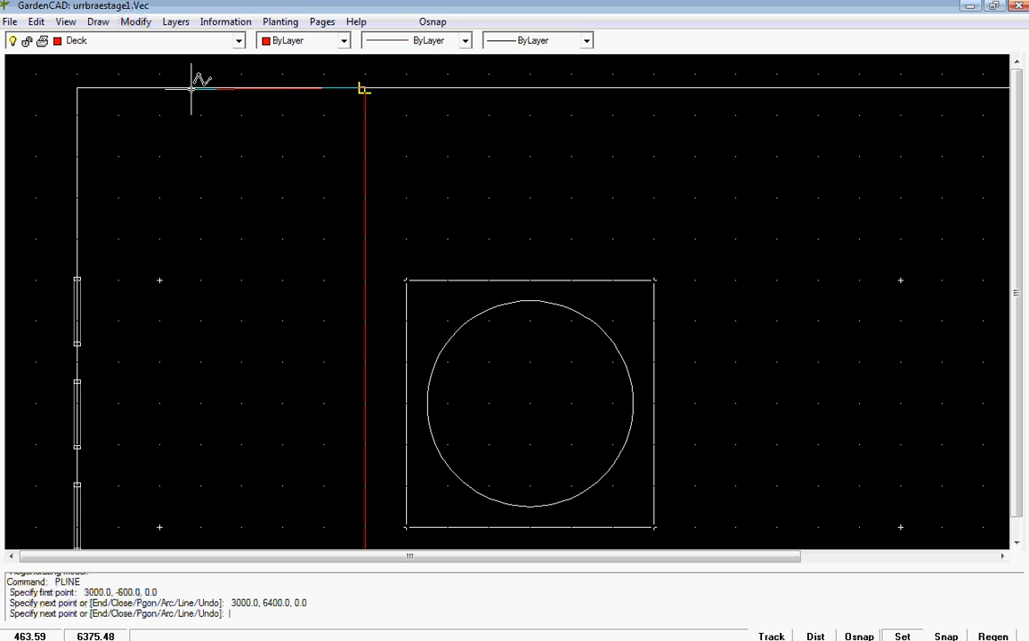
Continue the deck polyline to the garden's upper-left corner at -1200, 6400 using endpoint object snap
{"action": "left_click", "coordinate": [437, 25]}
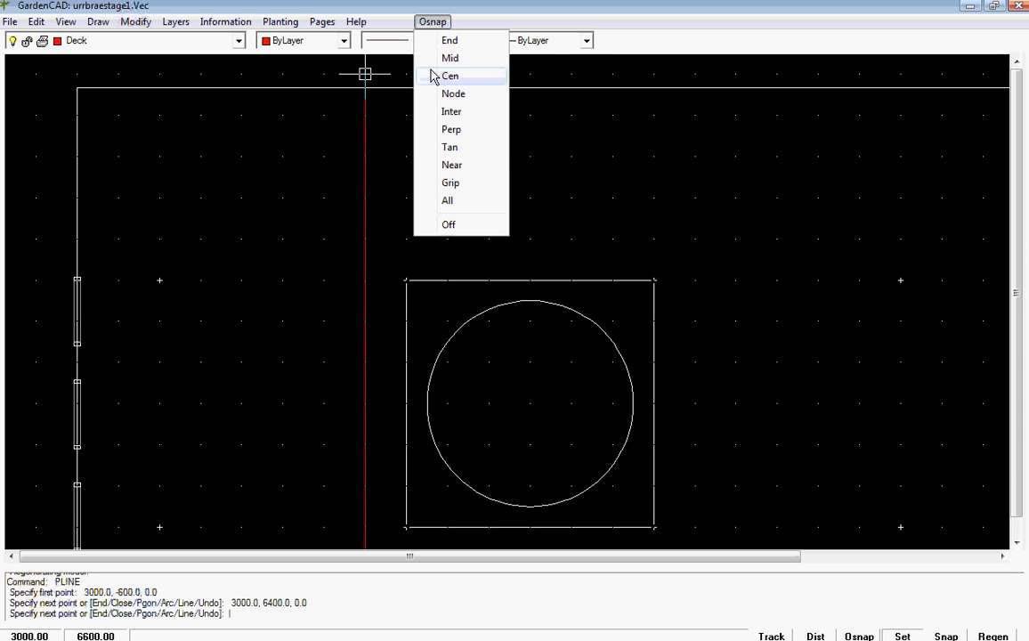
{"action": "left_click", "coordinate": [406, 207]}
{"action": "left_click", "coordinate": [424, 25]}
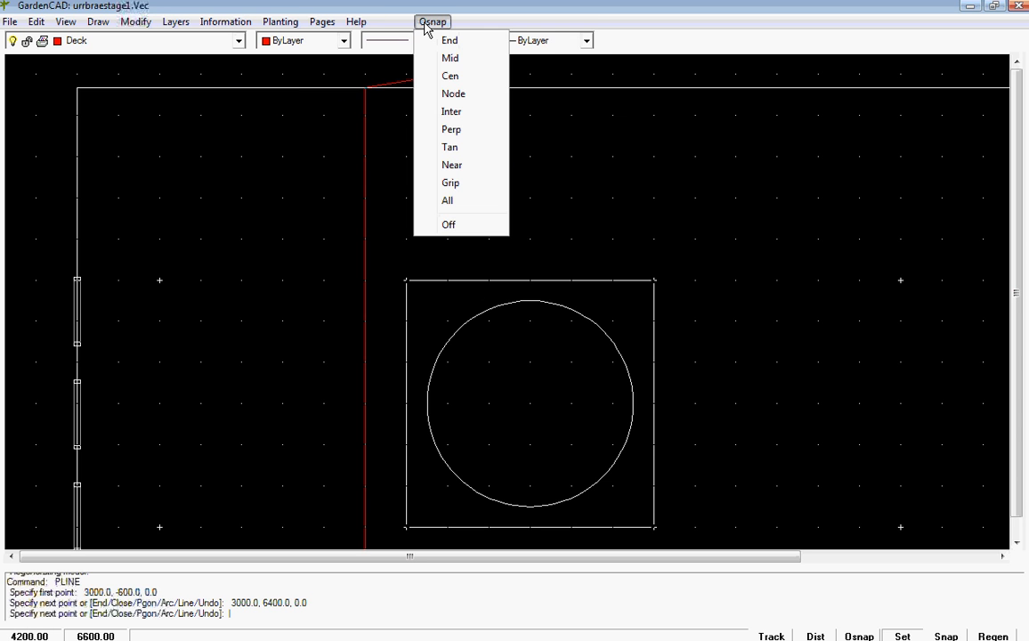
{"action": "left_click", "coordinate": [450, 42]}
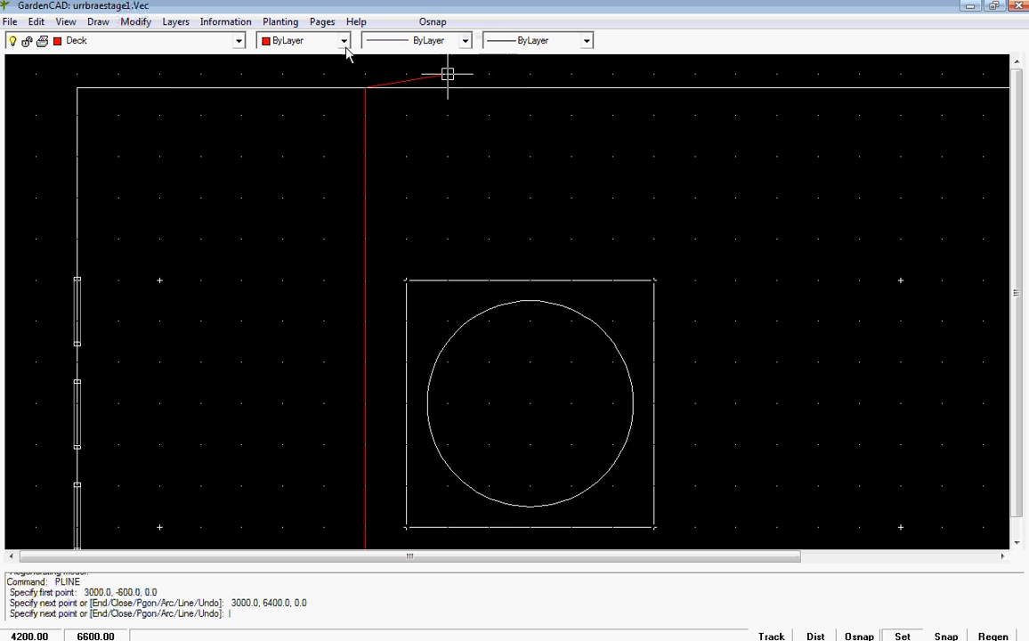
{"action": "left_click", "coordinate": [78, 89]}
Add the garden's lower-left corner at -1200, -600 to the deck polyline and close the outline
{"action": "scroll", "coordinate": [185, 196], "scroll_direction": "down", "scroll_amount": 4}
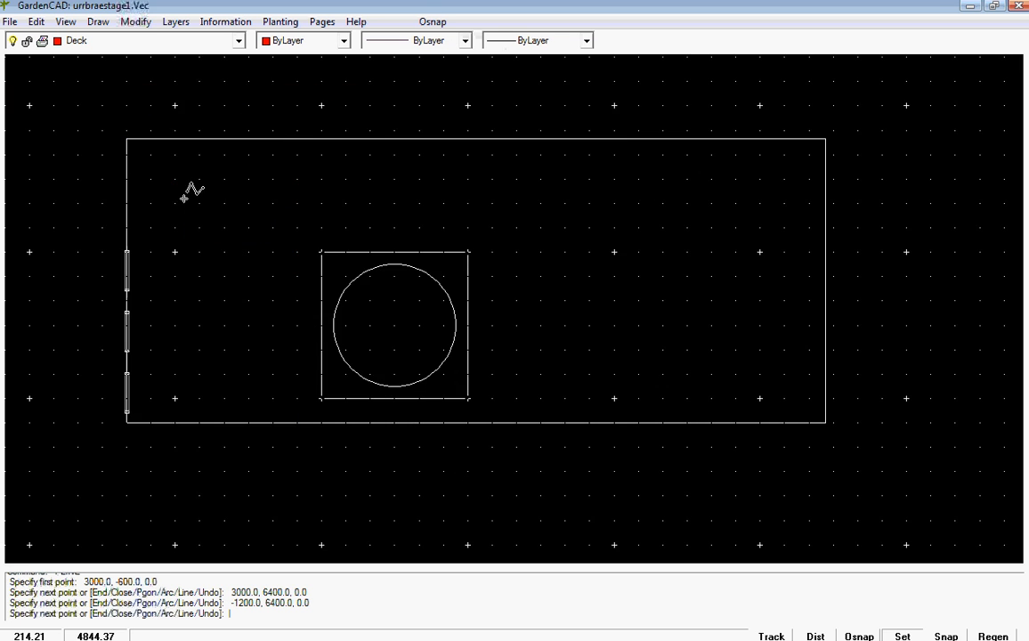
{"action": "scroll", "coordinate": [139, 371], "scroll_direction": "up", "scroll_amount": 3}
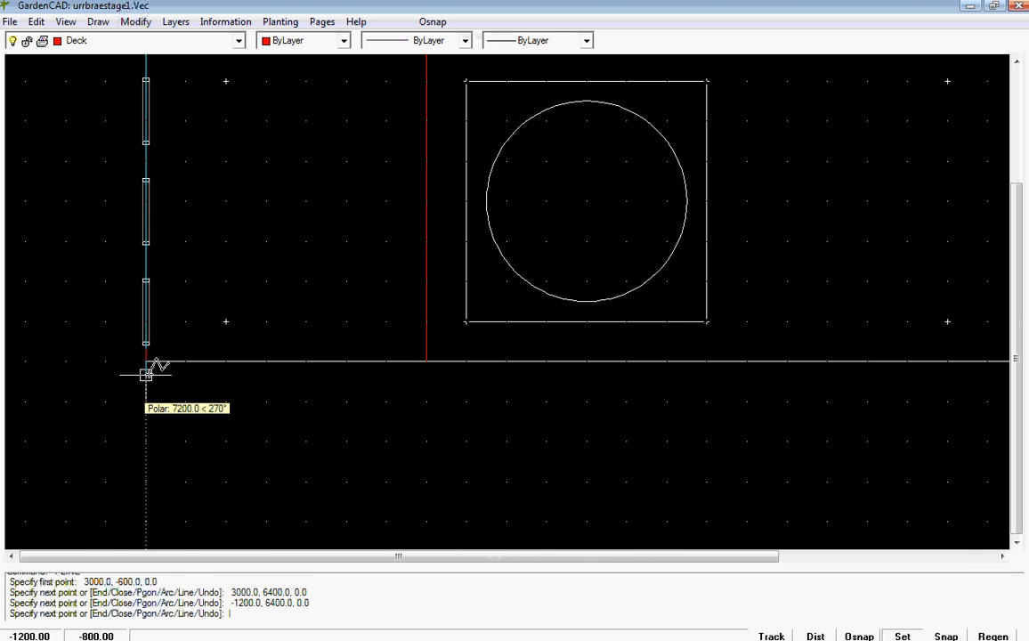
{"action": "left_click", "coordinate": [146, 361]}
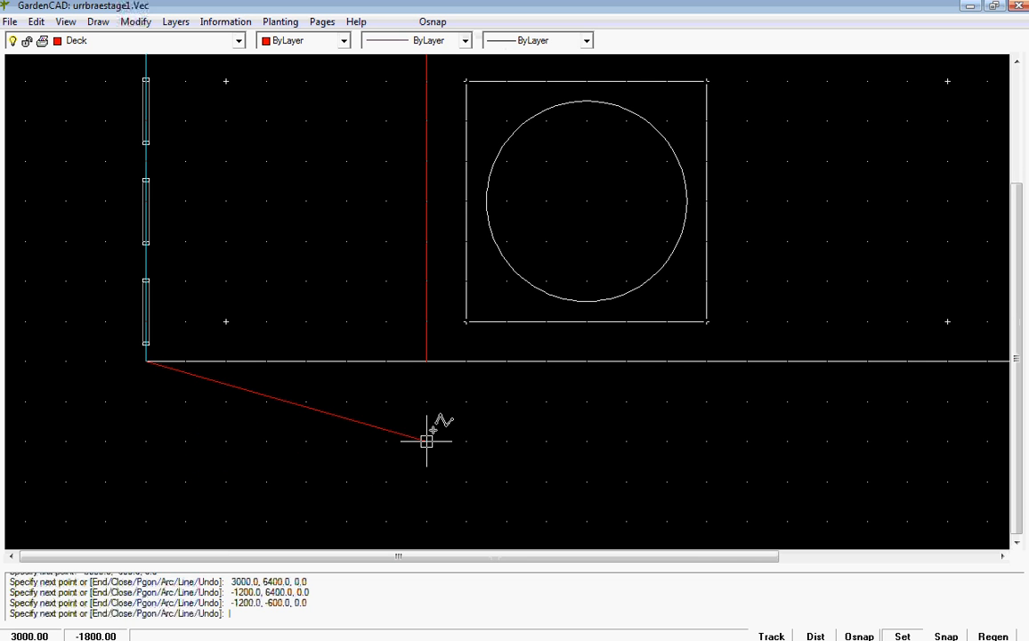
{"action": "type", "text": "C"}
{"action": "key", "text": "Return"}
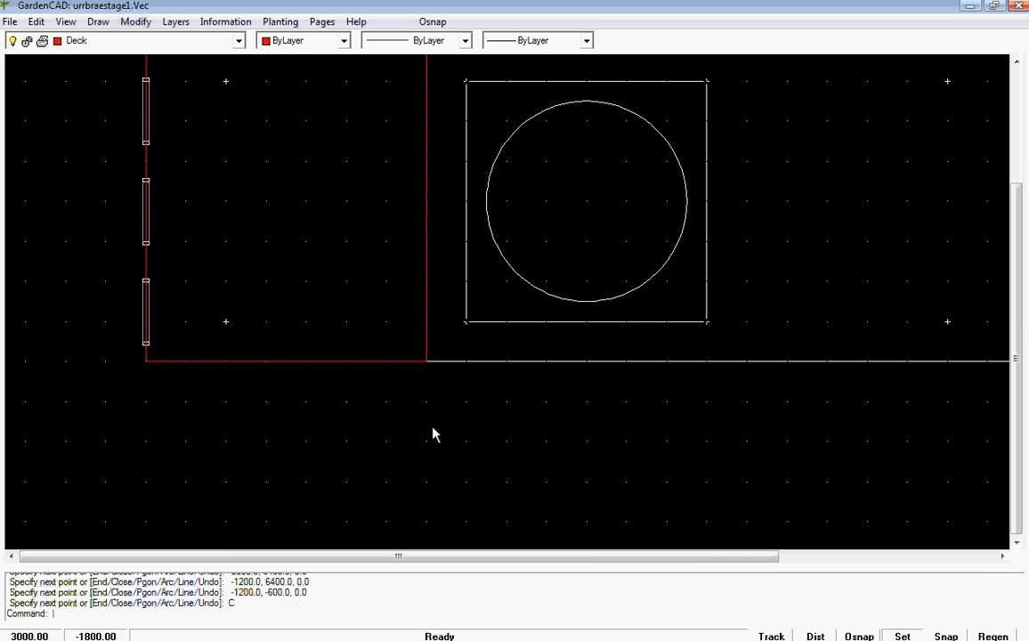
Start a hatch for the deck and choose the ANSI32, ANSI Steel pattern
{"action": "scroll", "coordinate": [366, 465], "scroll_direction": "down", "scroll_amount": 2}
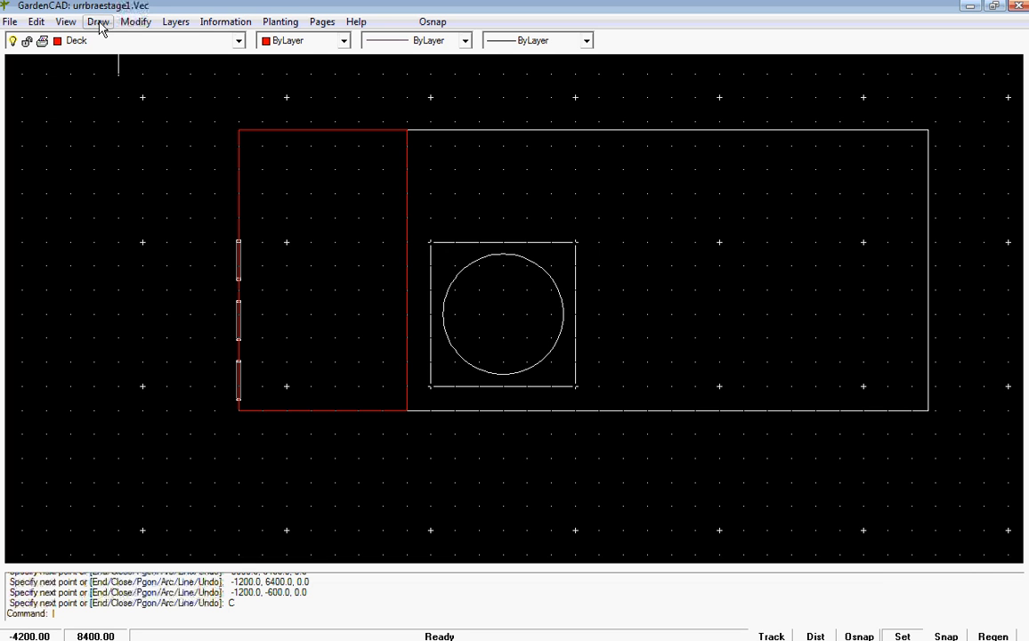
{"action": "left_click", "coordinate": [65, 21]}
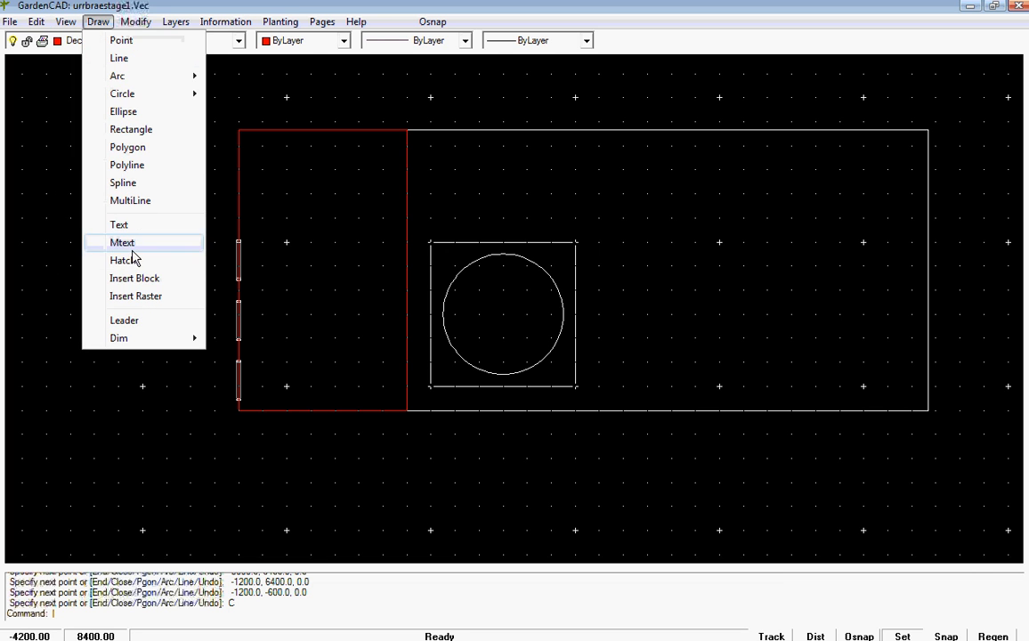
{"action": "left_click", "coordinate": [129, 260]}
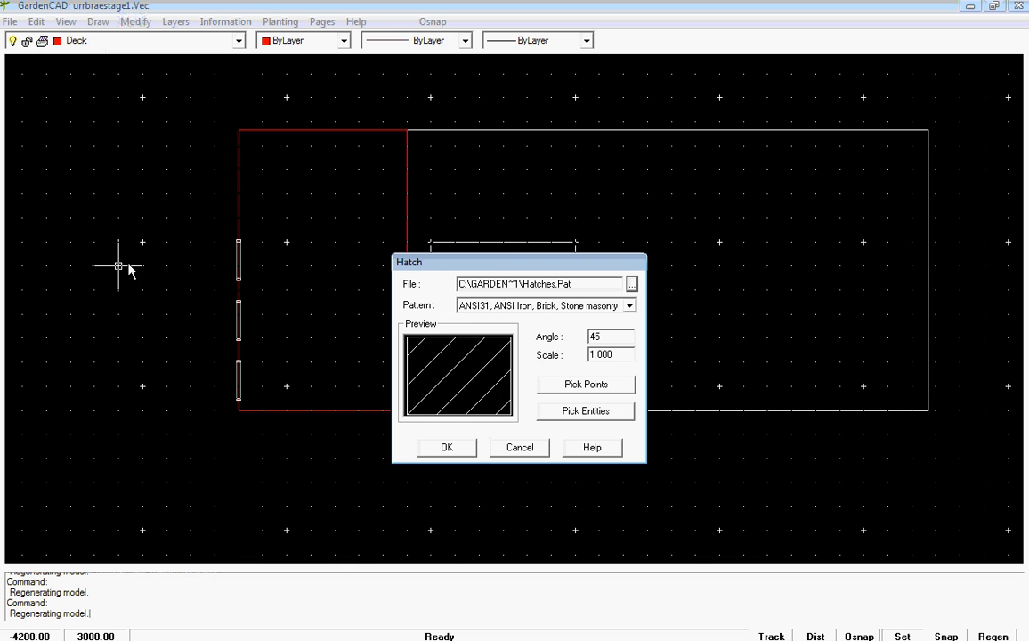
{"action": "left_click", "coordinate": [632, 311]}
{"action": "left_click", "coordinate": [552, 322]}
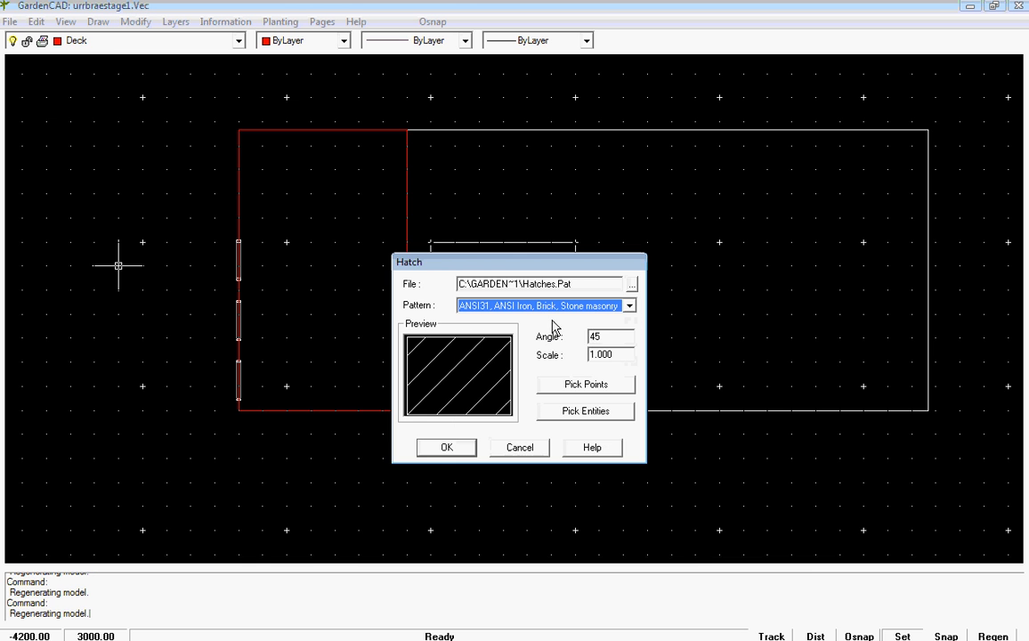
{"action": "key", "text": "Up"}
{"action": "key", "text": "Up"}
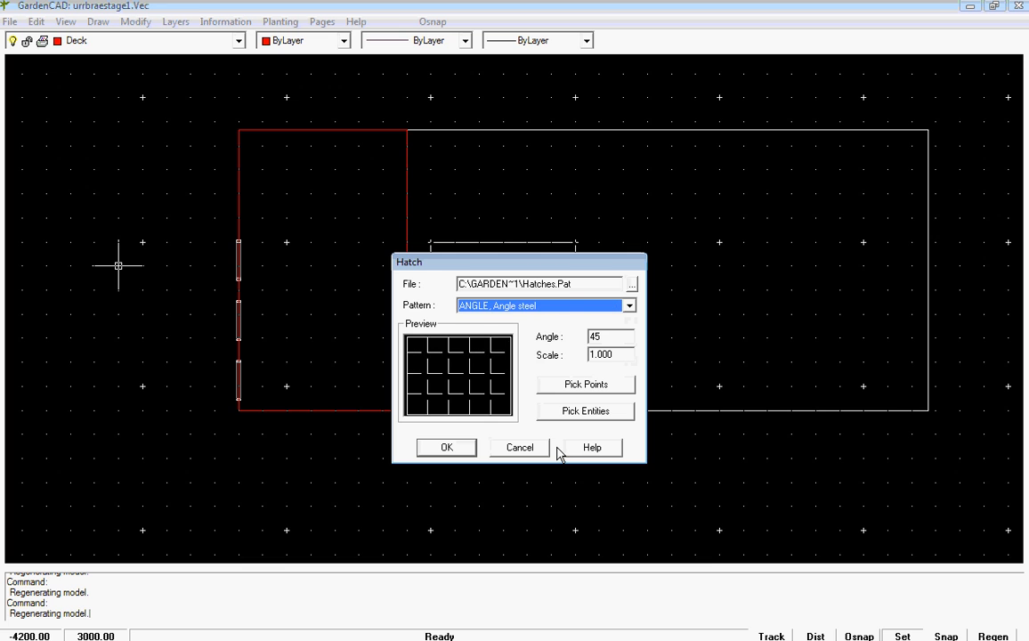
{"action": "key", "text": "Down"}
{"action": "key", "text": "Down"}
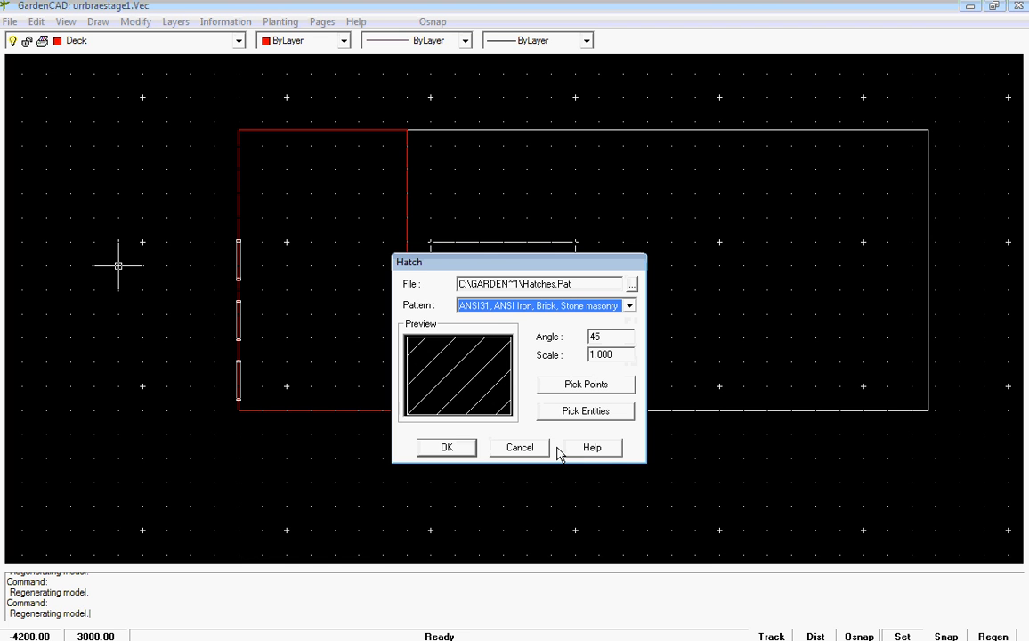
{"action": "key", "text": "Down"}
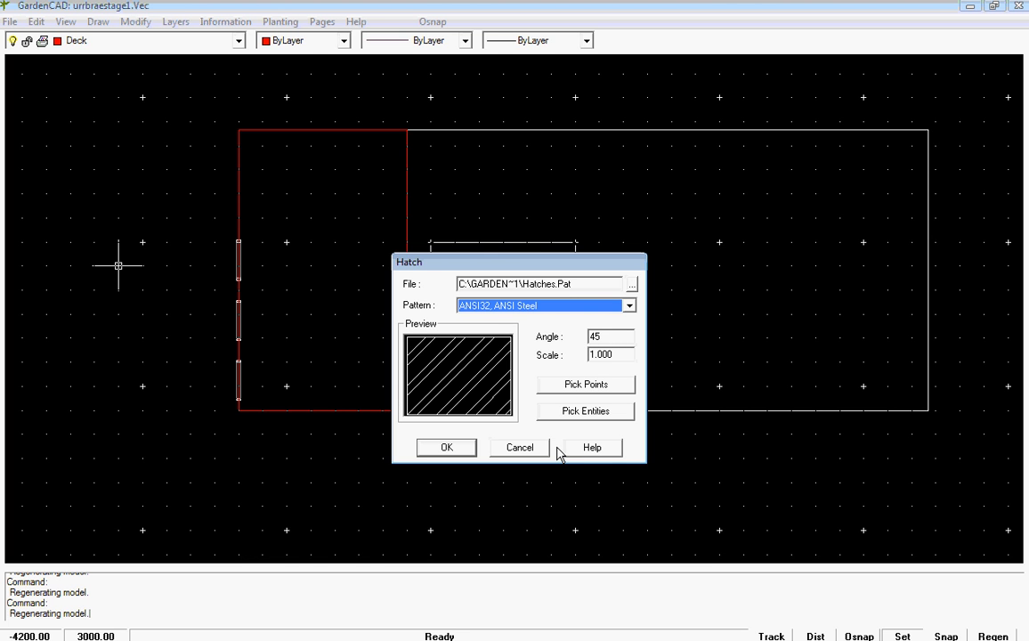
Enter a hatch scale of 2000 and apply the hatch with the deck outline as its boundary entity
{"action": "double_click", "coordinate": [607, 354]}
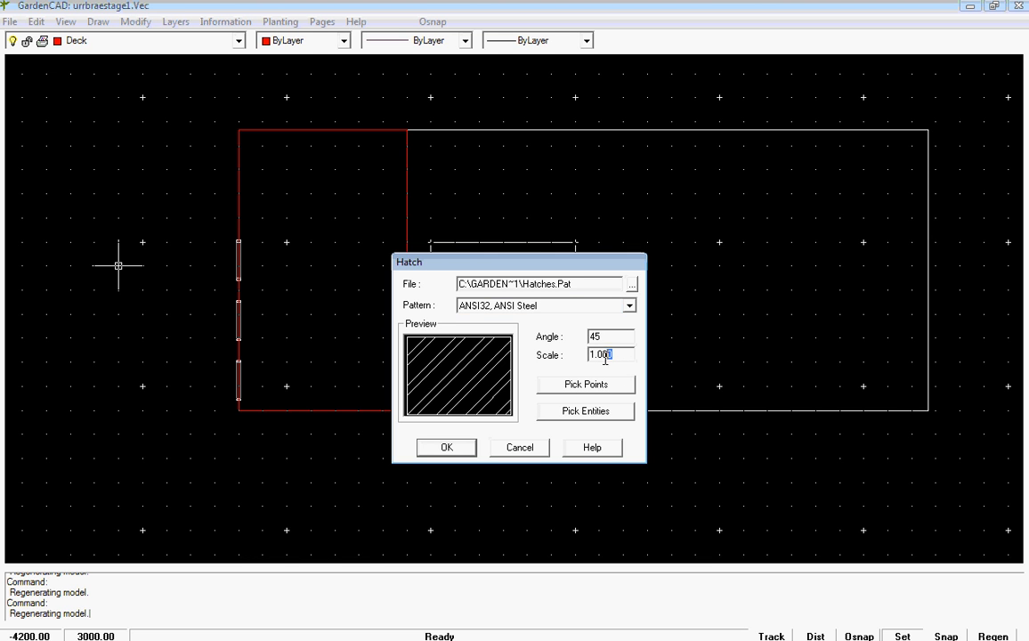
{"action": "type", "text": "2000"}
{"action": "left_click", "coordinate": [585, 411]}
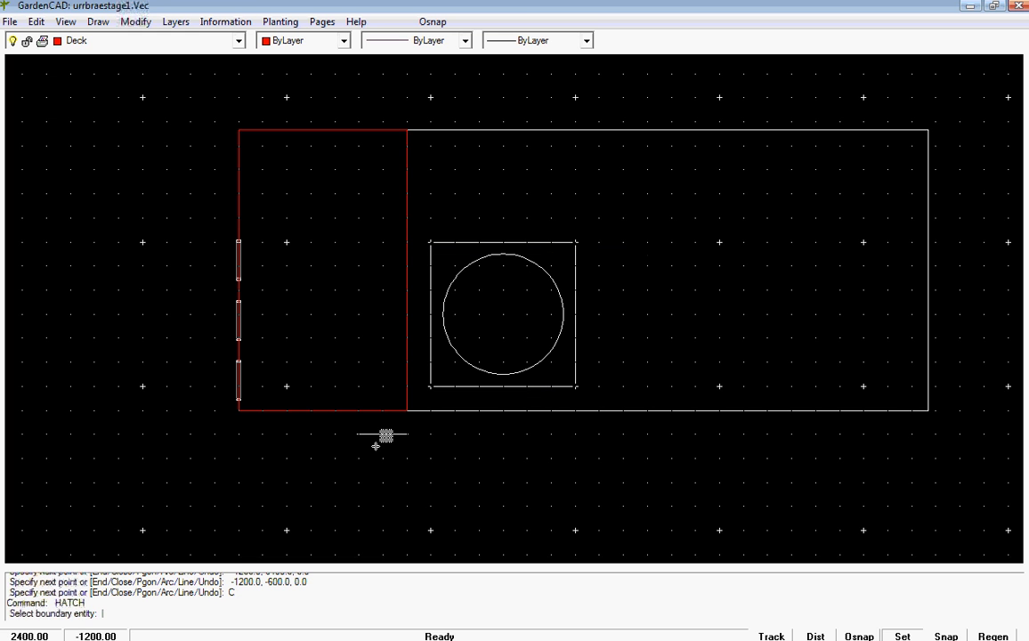
{"action": "left_click", "coordinate": [367, 410]}
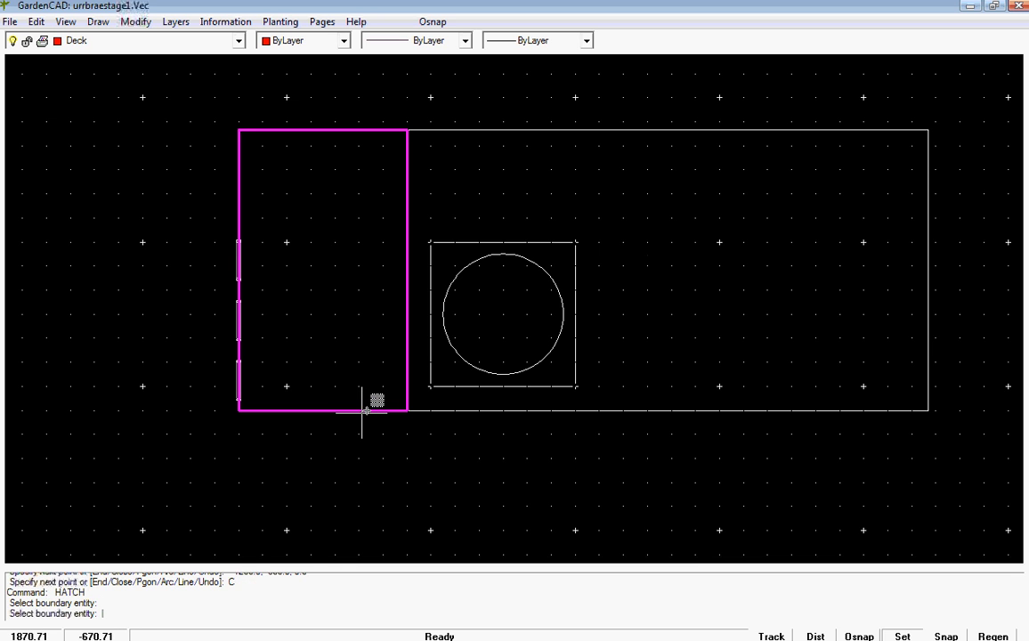
{"action": "right_click", "coordinate": [363, 411]}
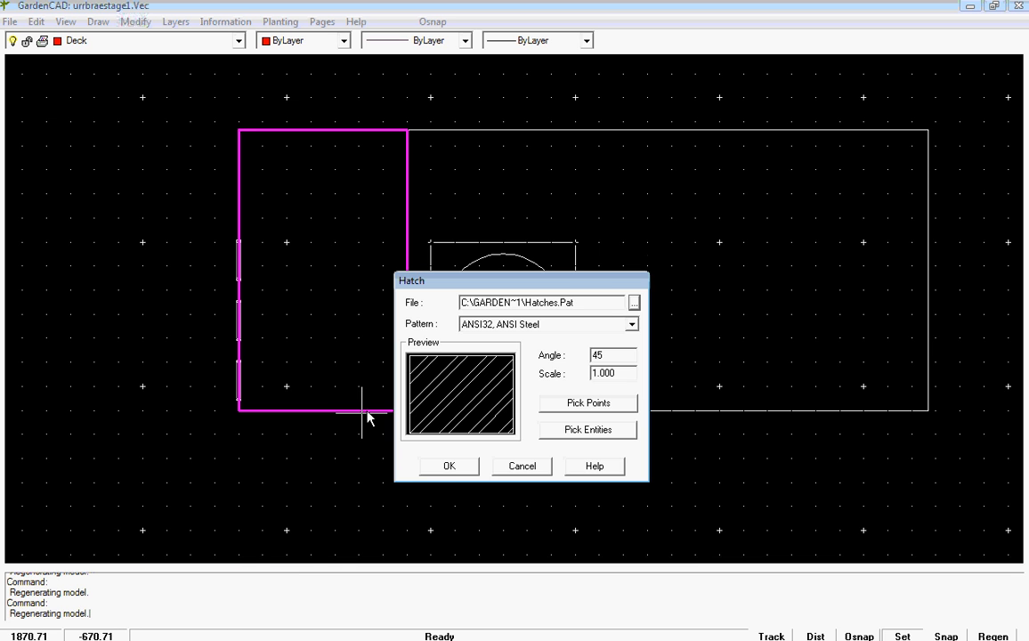
{"action": "left_click", "coordinate": [450, 466]}
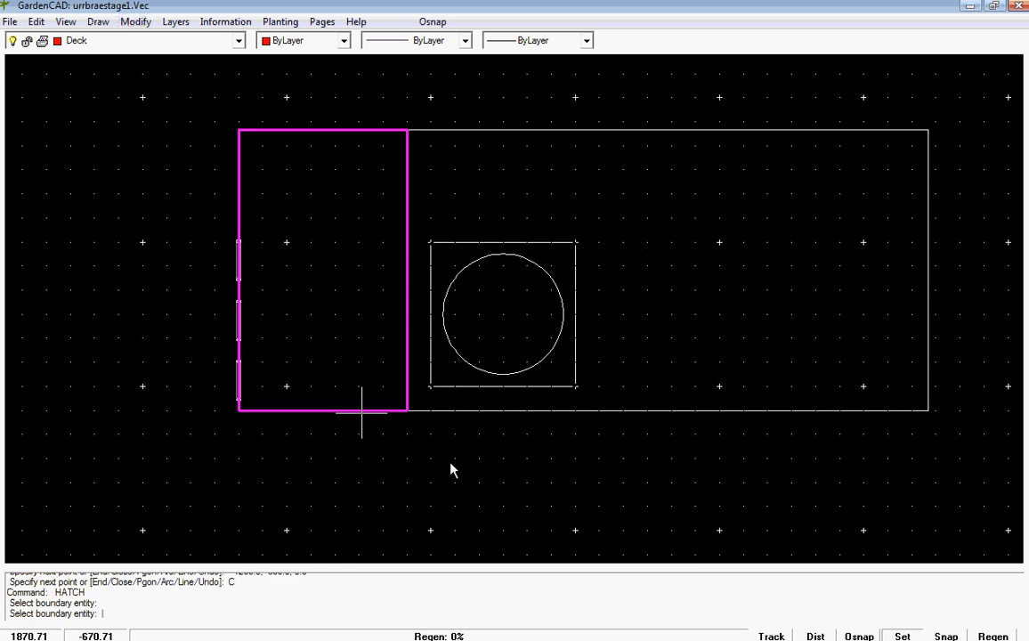
Set the scale of the deck hatch to 2000 in its properties and deselect it
{"action": "right_click", "coordinate": [324, 312]}
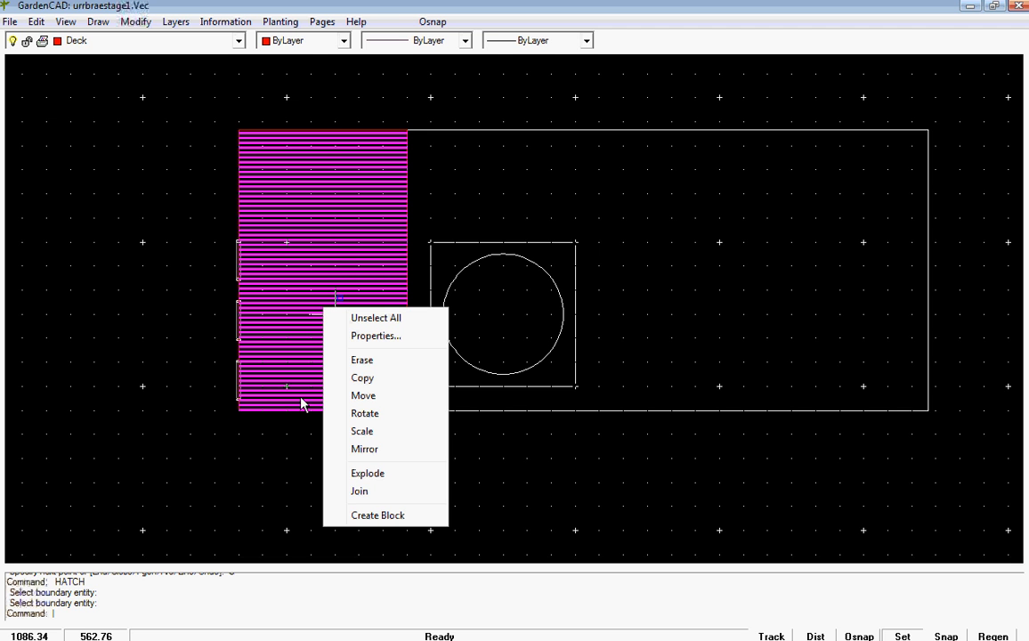
{"action": "left_click", "coordinate": [378, 337]}
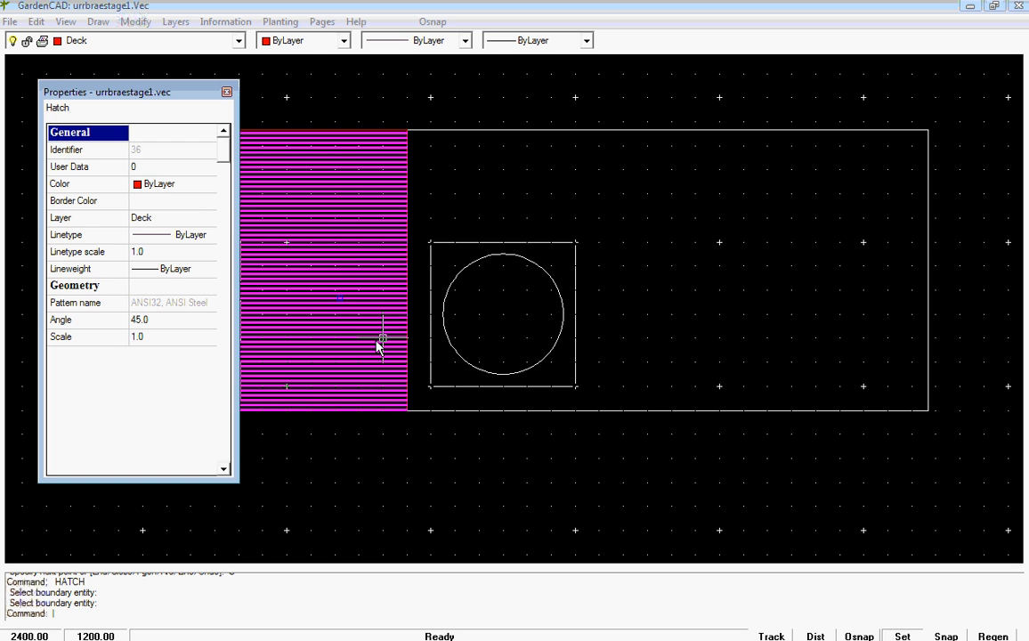
{"action": "left_click", "coordinate": [150, 336]}
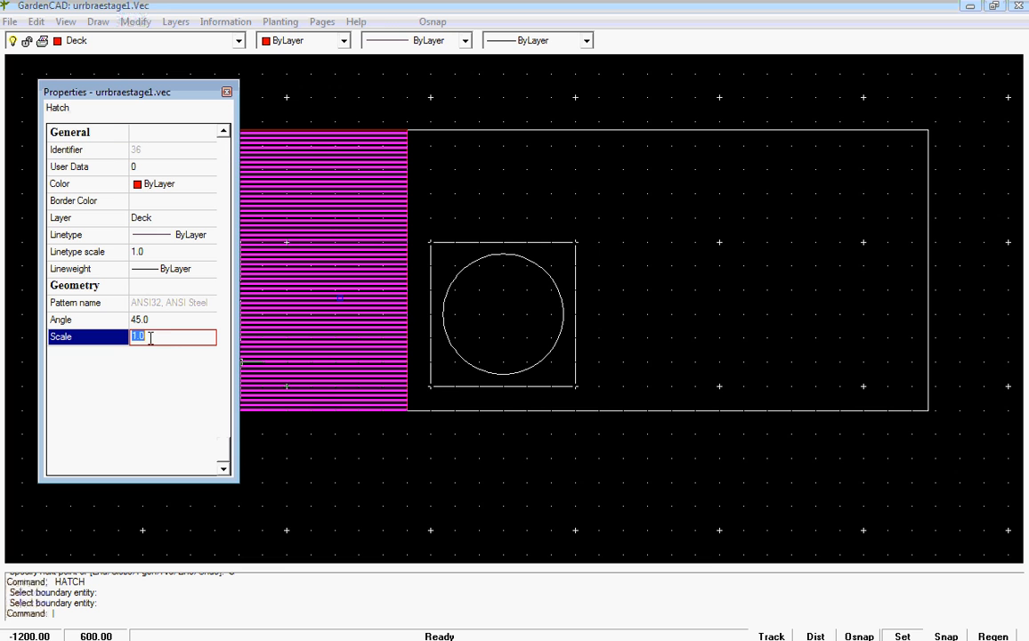
{"action": "type", "text": "2000"}
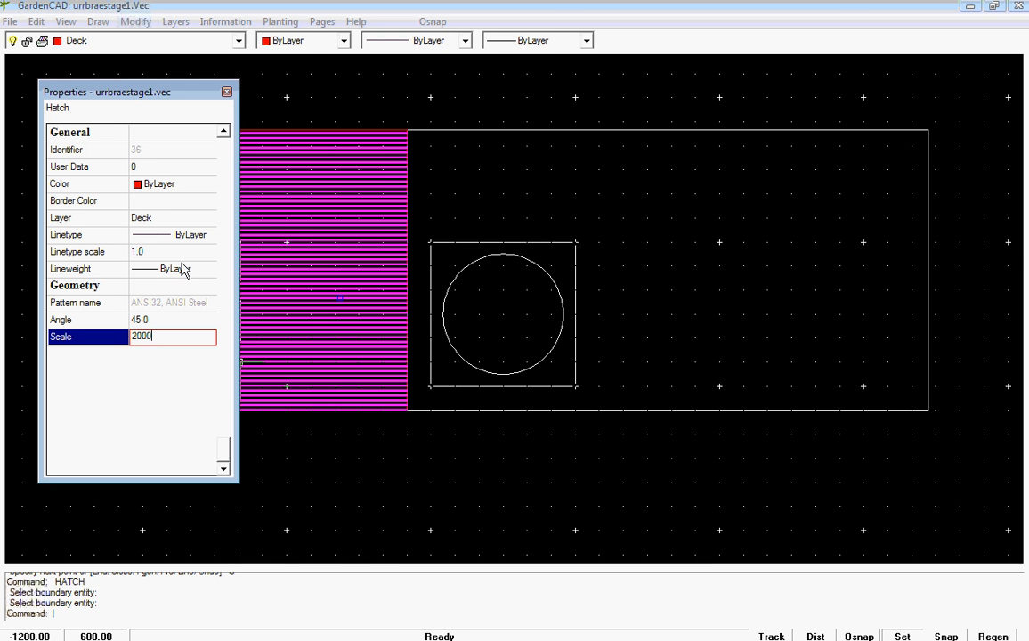
{"action": "left_click", "coordinate": [162, 221]}
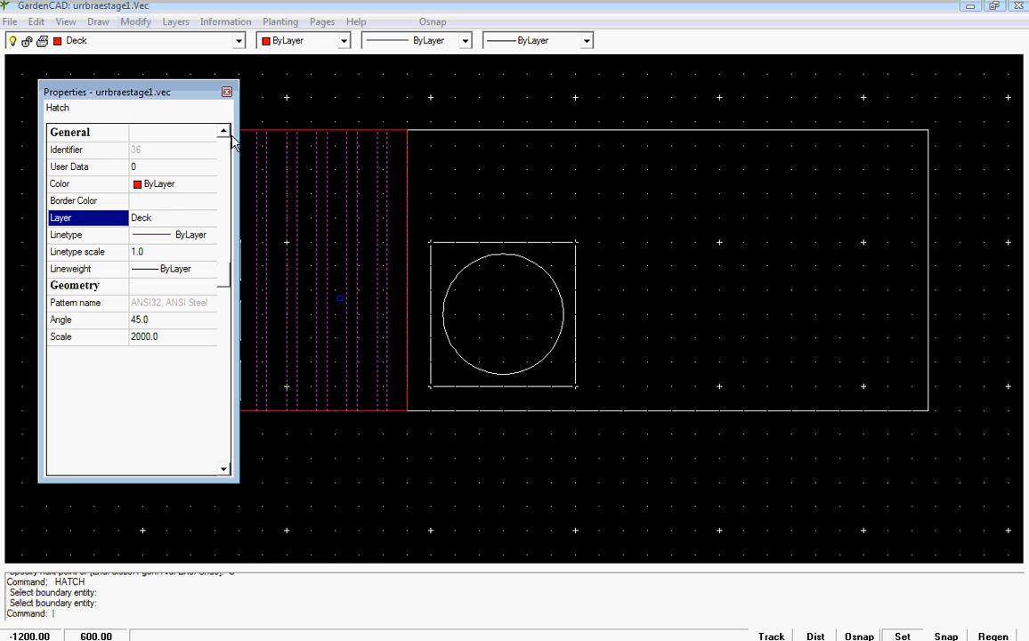
{"action": "left_click", "coordinate": [226, 92]}
{"action": "key", "text": "Escape"}
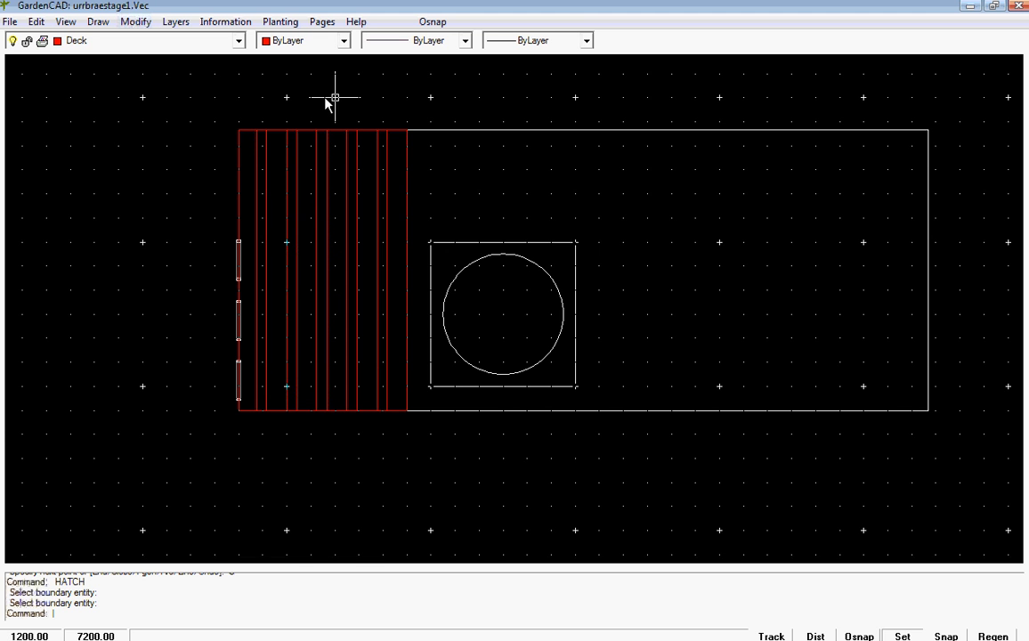
Hide the grid in the drawing area
{"action": "scroll", "coordinate": [358, 459], "scroll_direction": "down", "scroll_amount": 1}
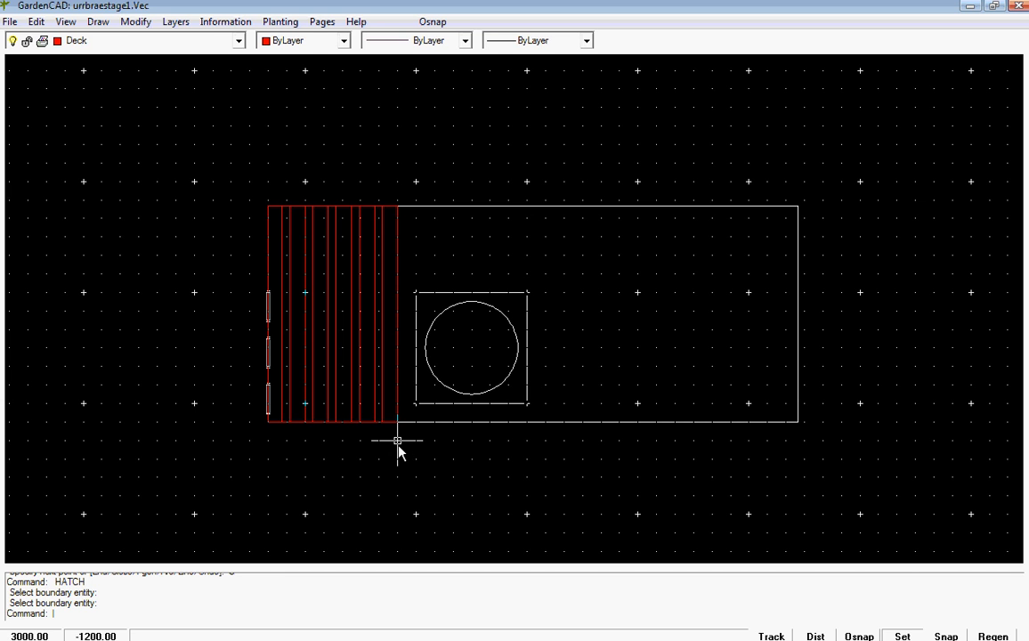
{"action": "key", "text": "F7"}
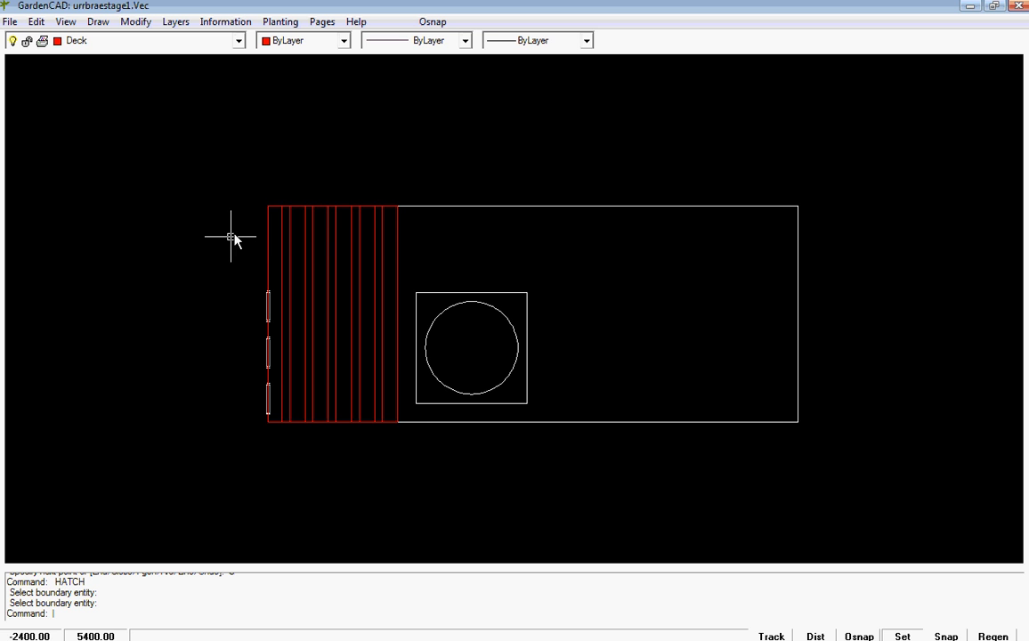
{"action": "left_click", "coordinate": [454, 393]}
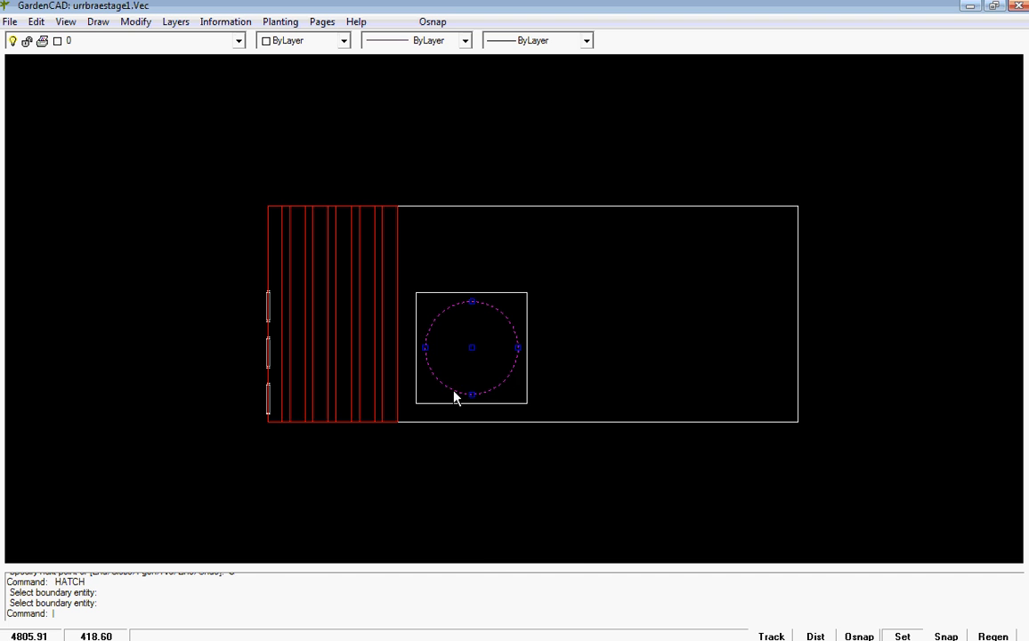
{"action": "right_click", "coordinate": [459, 392]}
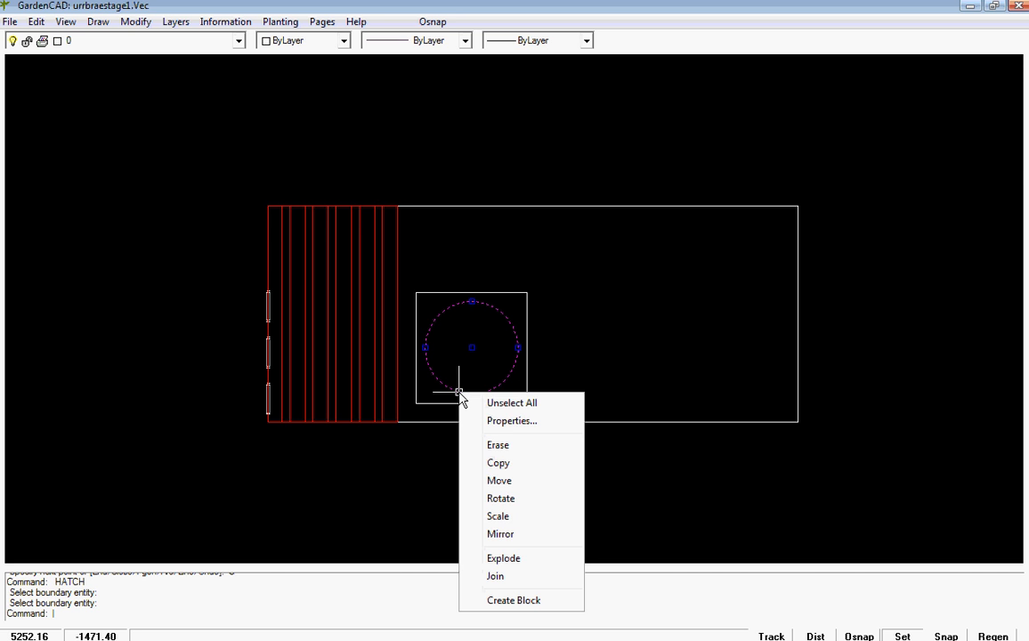
{"action": "left_click", "coordinate": [509, 422]}
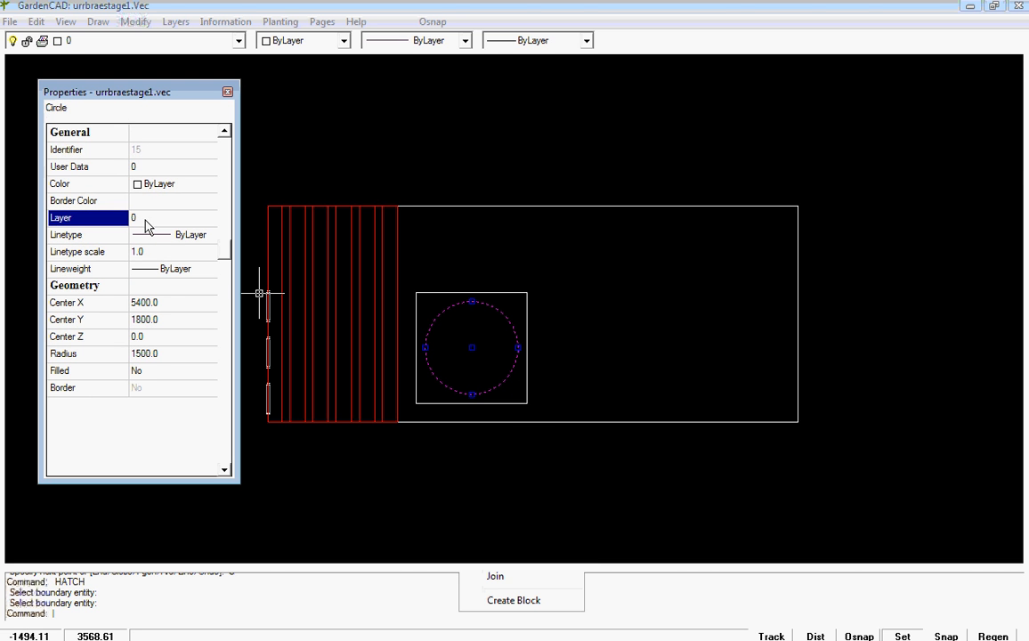
{"action": "left_click", "coordinate": [178, 219]}
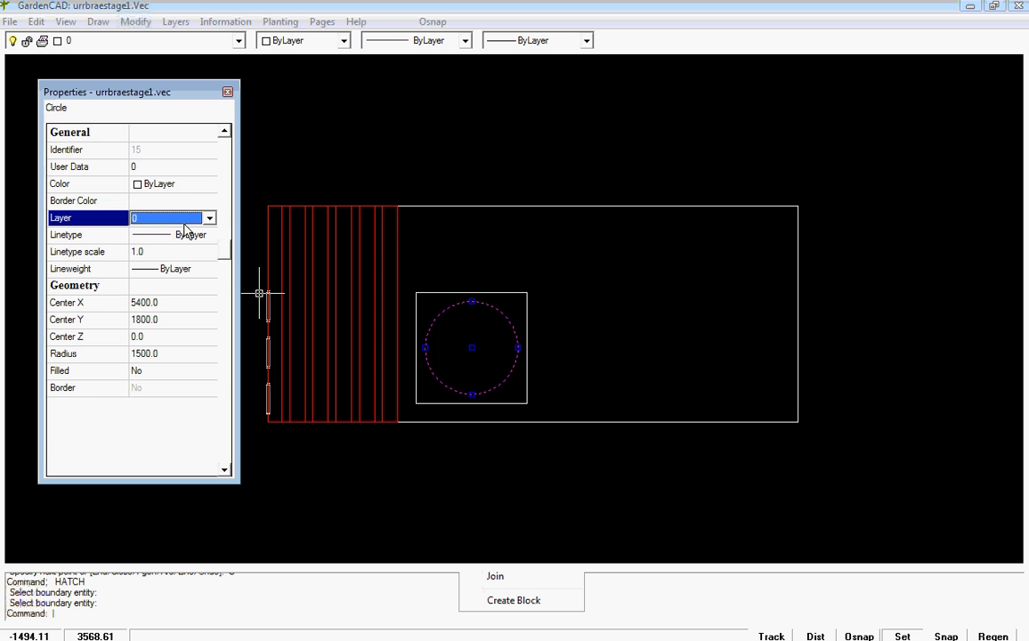
{"action": "left_click", "coordinate": [210, 219]}
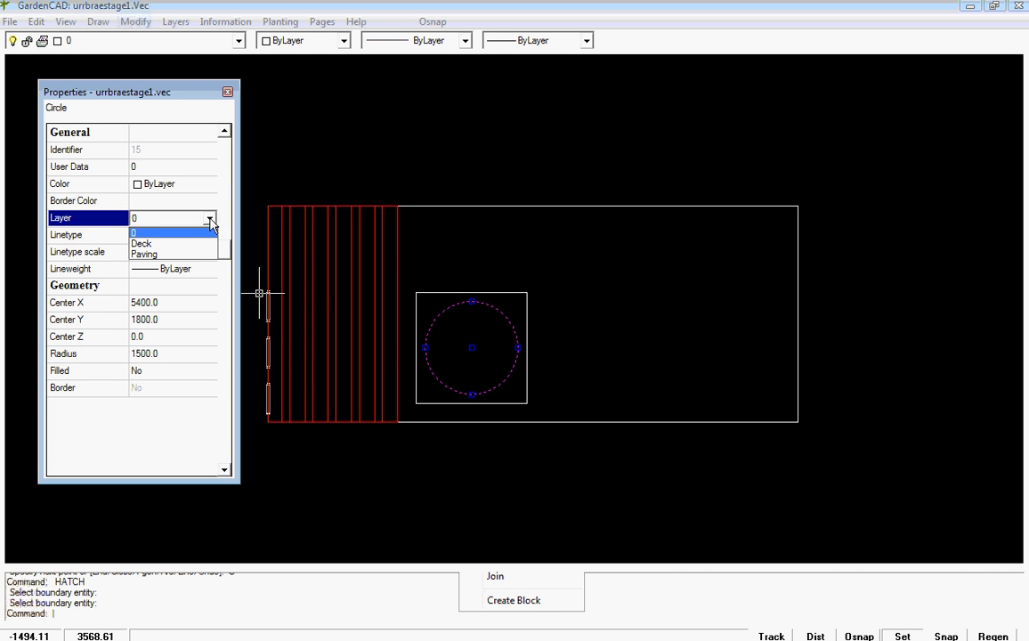
{"action": "left_click", "coordinate": [226, 96]}
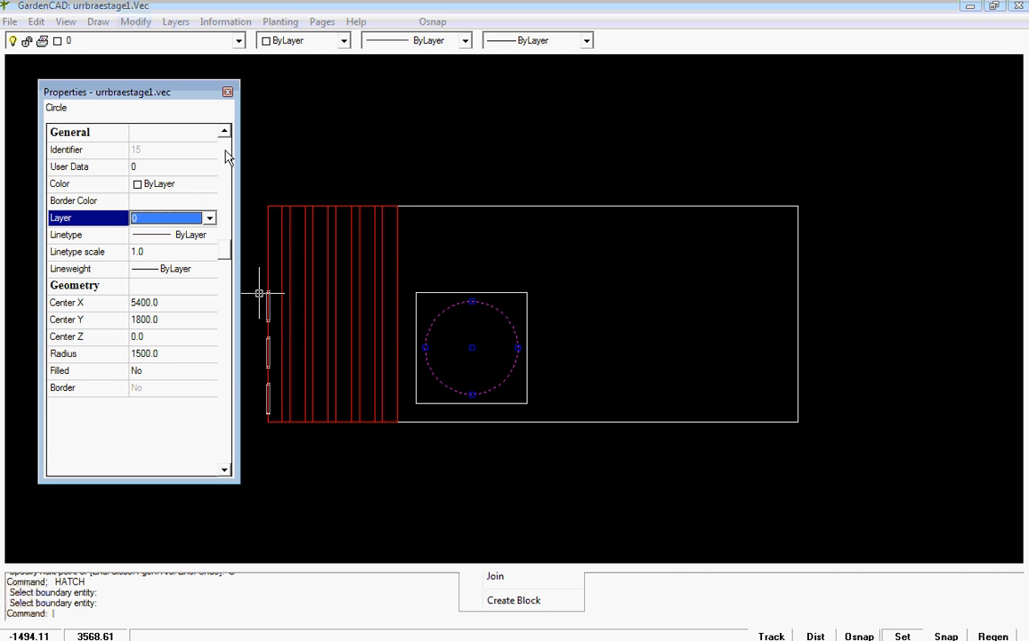
{"action": "left_click", "coordinate": [227, 96]}
{"action": "key", "text": "Escape"}
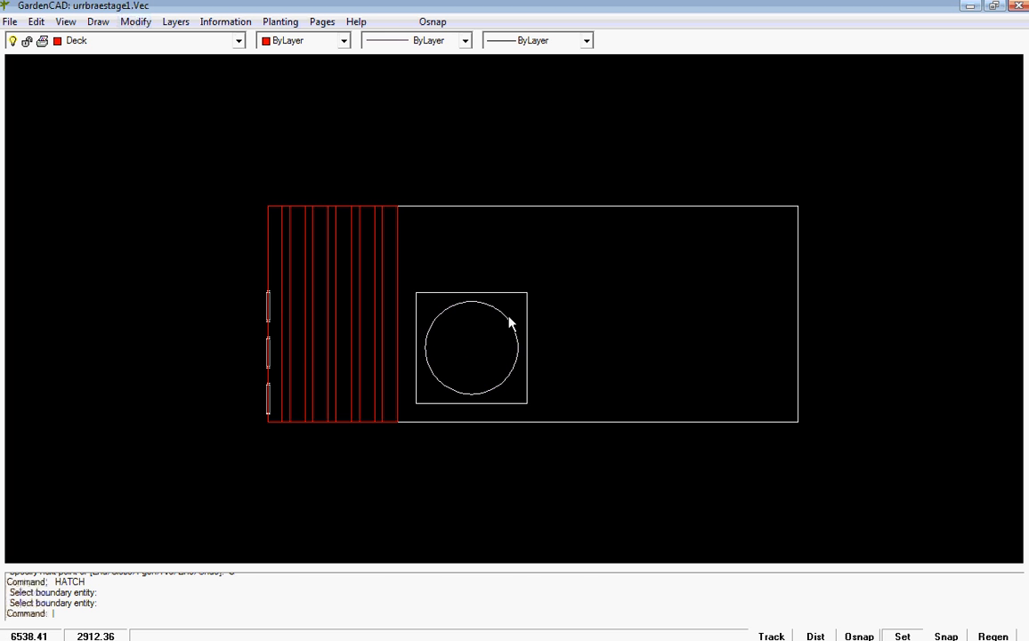
Move the four lines of the square around the circle to the Paving layer and deselect them
{"action": "left_click", "coordinate": [507, 402]}
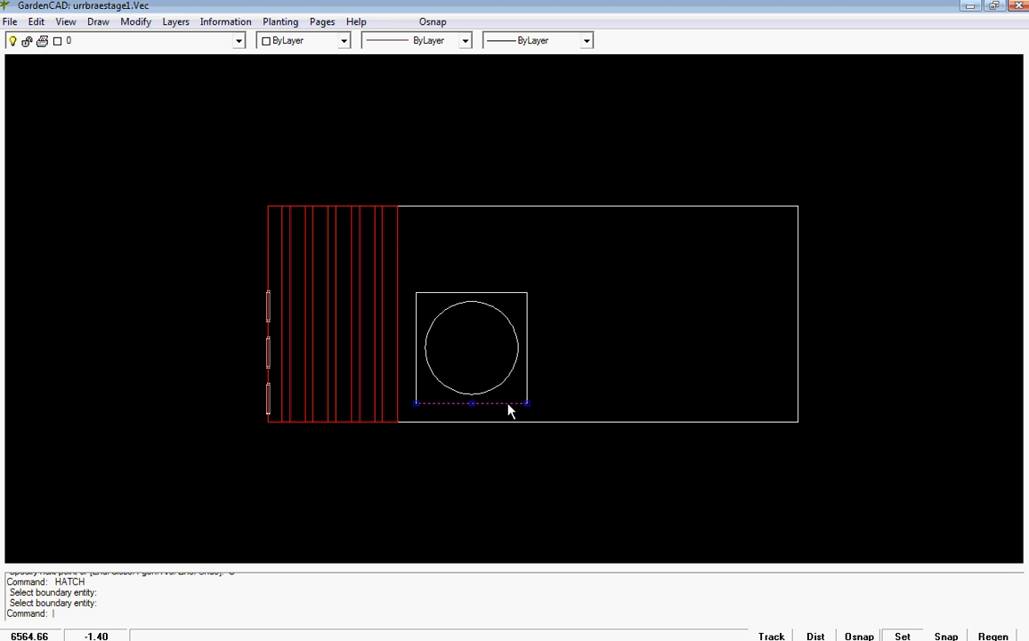
{"action": "left_click", "coordinate": [527, 351]}
{"action": "left_click", "coordinate": [500, 292]}
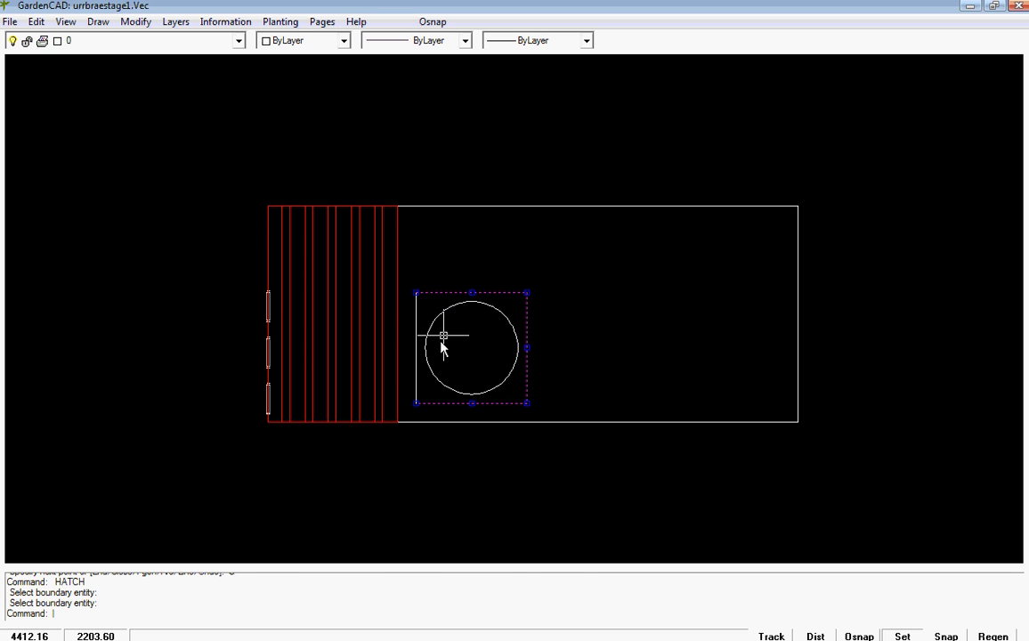
{"action": "left_click", "coordinate": [418, 388]}
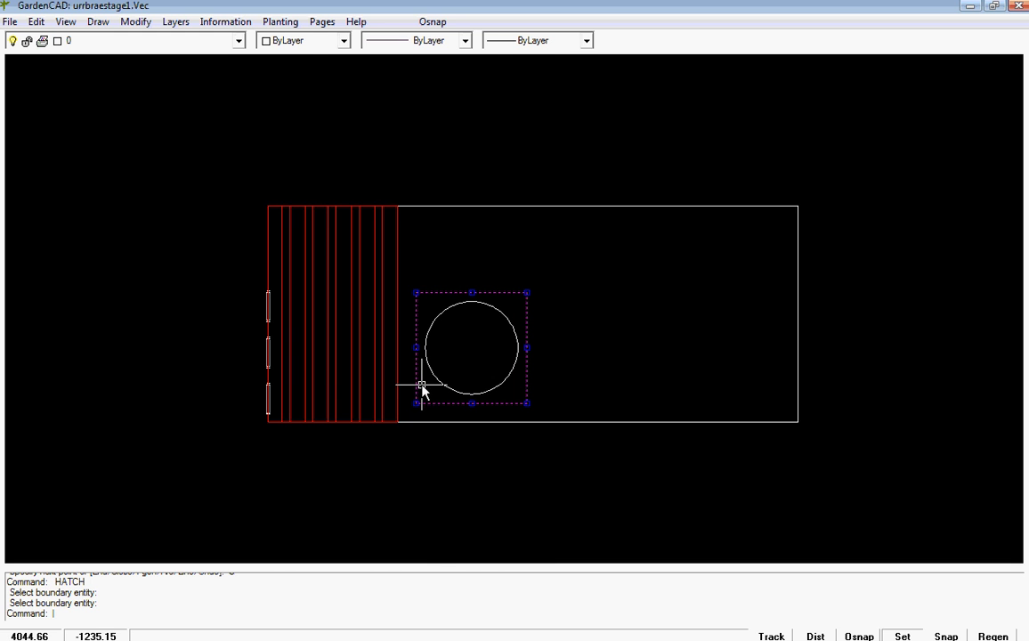
{"action": "right_click", "coordinate": [421, 385]}
{"action": "left_click", "coordinate": [485, 414]}
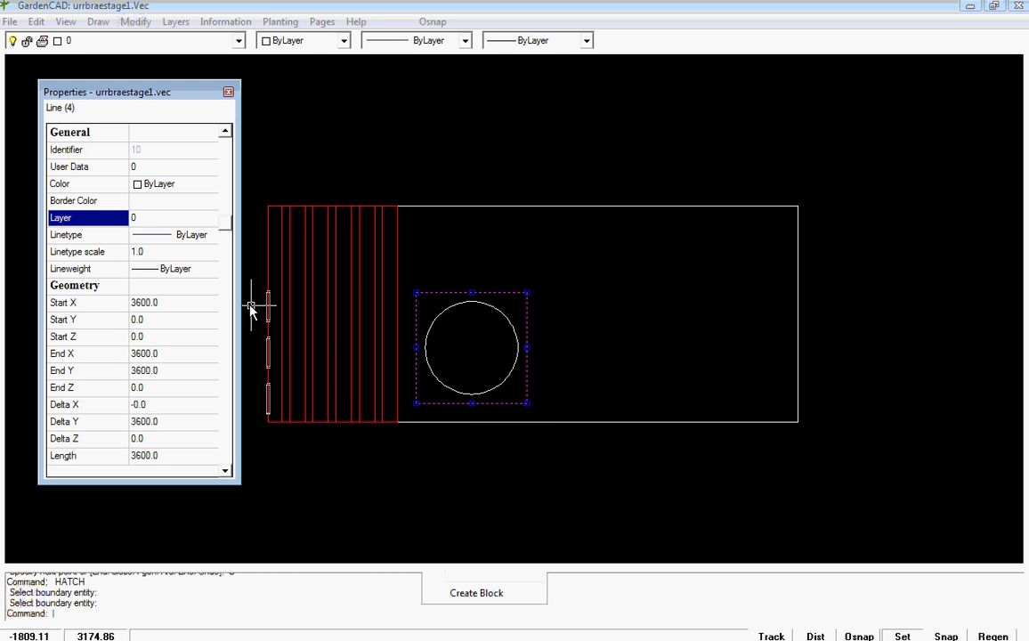
{"action": "left_click", "coordinate": [140, 218]}
{"action": "left_click", "coordinate": [210, 219]}
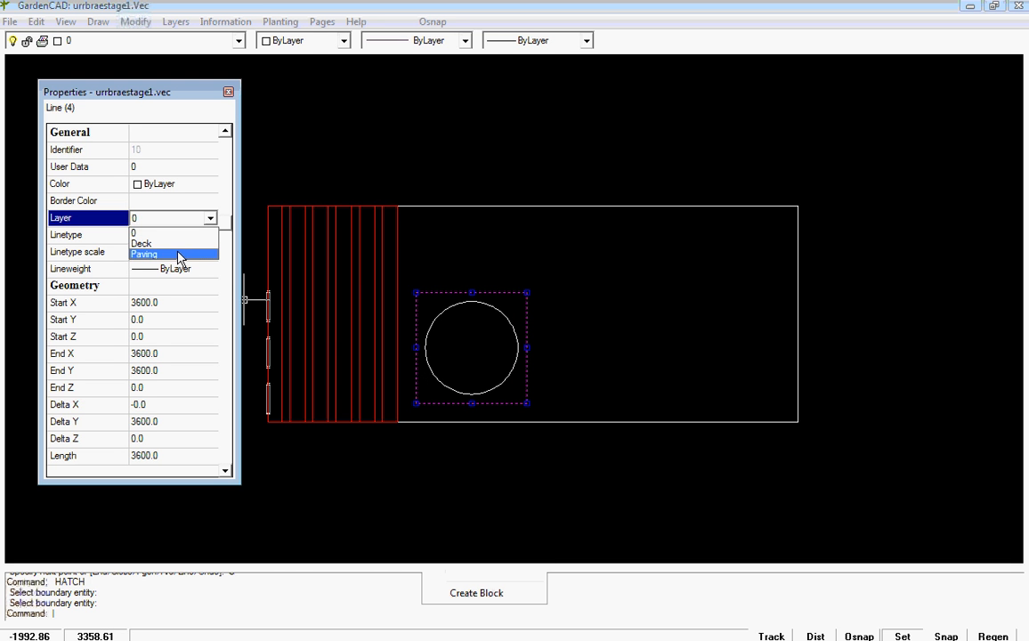
{"action": "left_click", "coordinate": [178, 255]}
{"action": "left_click", "coordinate": [228, 92]}
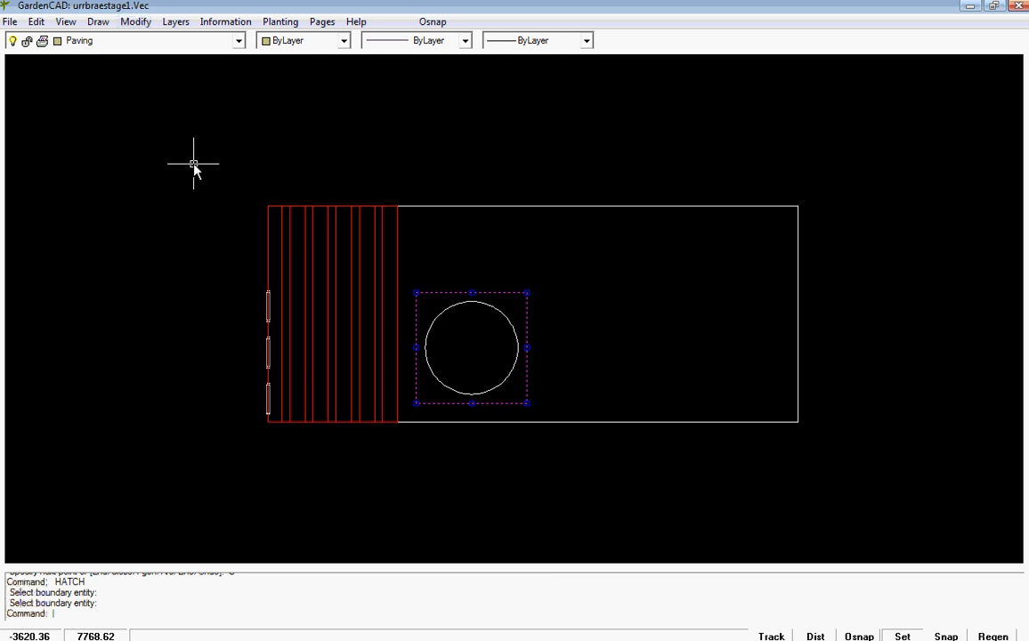
{"action": "key", "text": "Escape"}
{"action": "scroll", "coordinate": [425, 397], "scroll_direction": "up", "scroll_amount": 2}
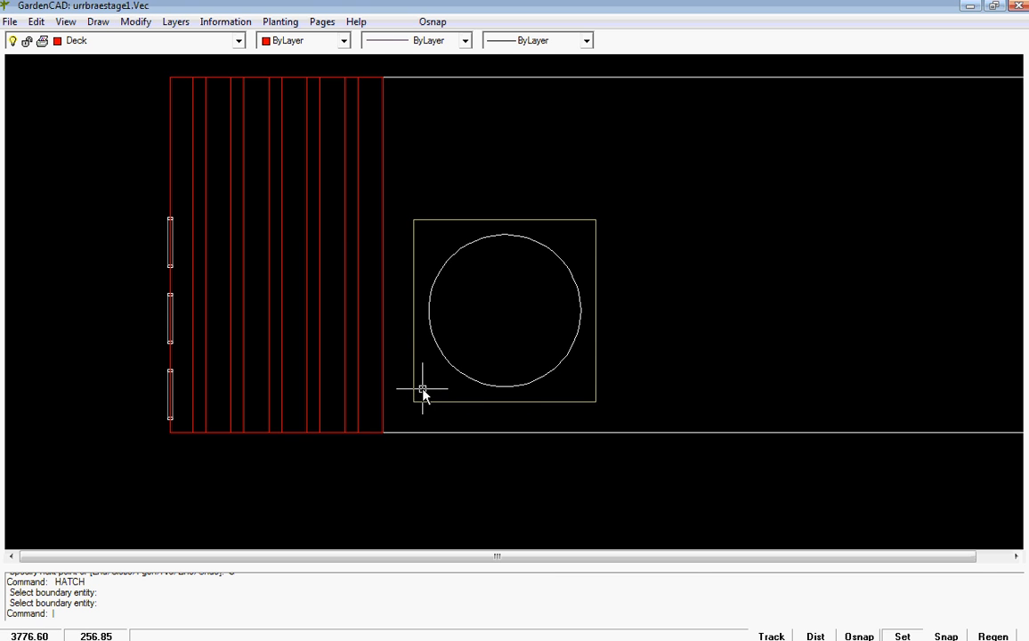
{"action": "scroll", "coordinate": [425, 395], "scroll_direction": "down", "scroll_amount": 2}
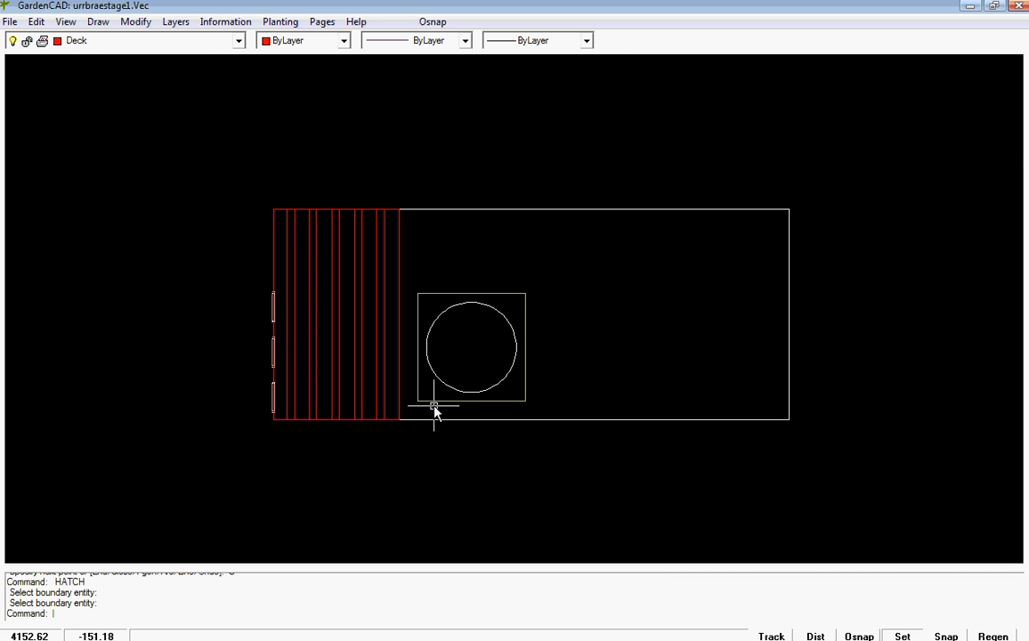